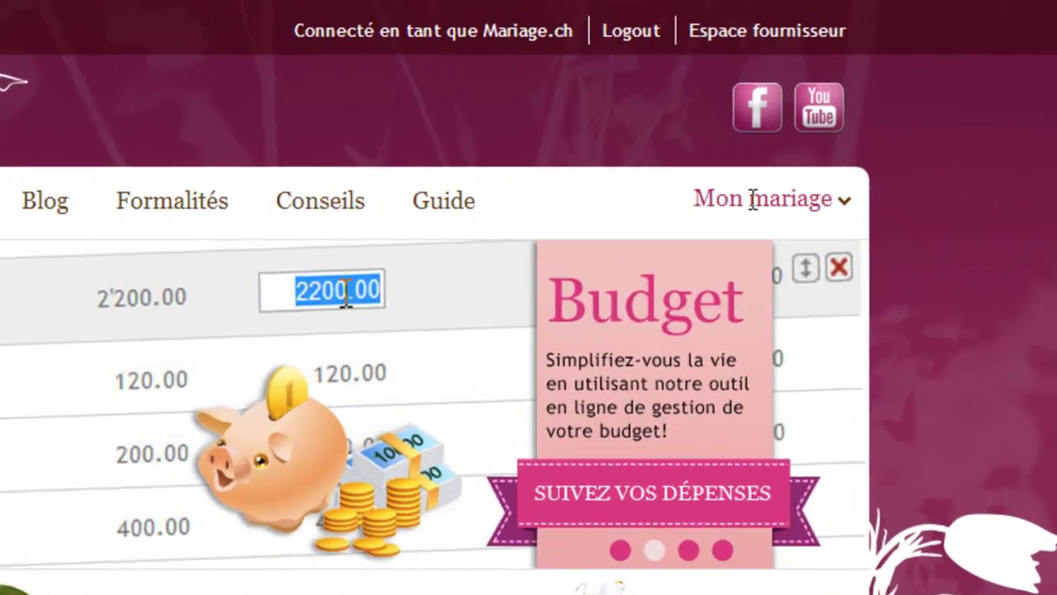
- Create a new wedding budget under Mon budget with 100 guests for the apéritif and 80 for the réception
{"action": "mouse_move", "coordinate": [868, 132]}
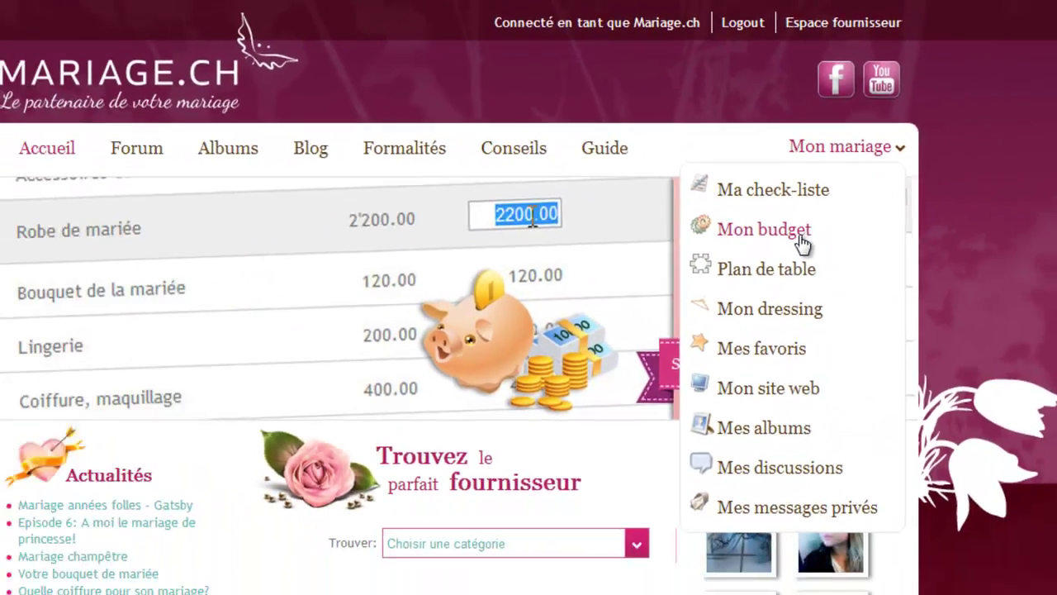
{"action": "left_click", "coordinate": [710, 289]}
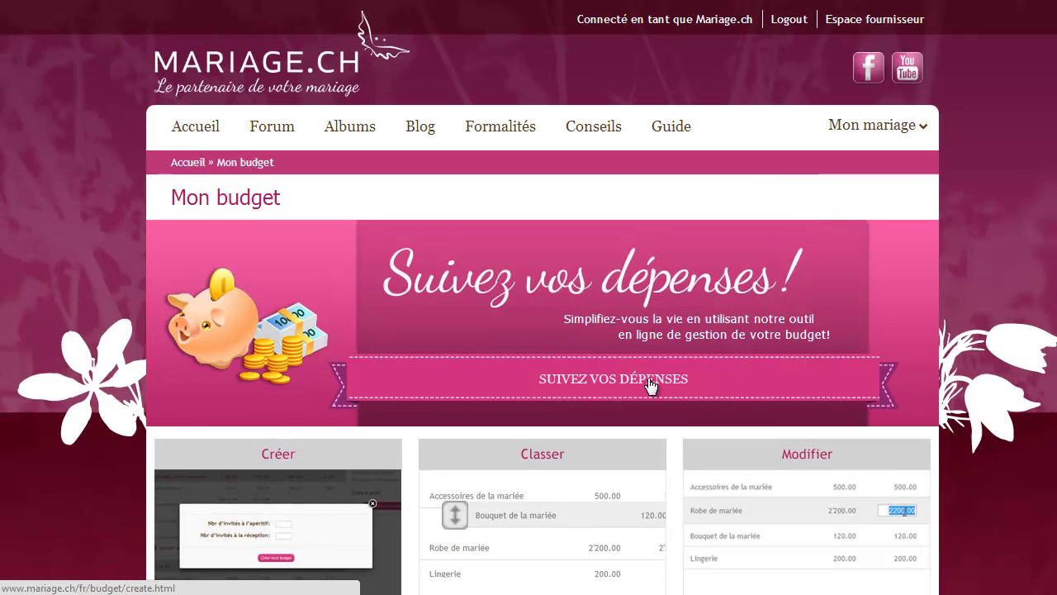
{"action": "left_click", "coordinate": [650, 384]}
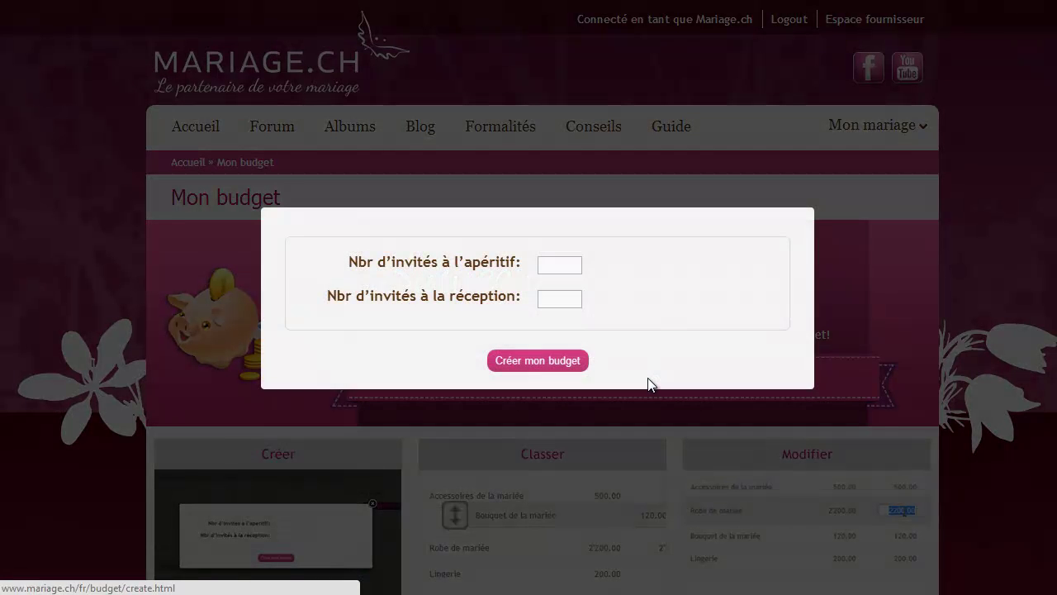
{"action": "left_click", "coordinate": [564, 267]}
{"action": "type", "text": "100"}
{"action": "key", "text": "Tab"}
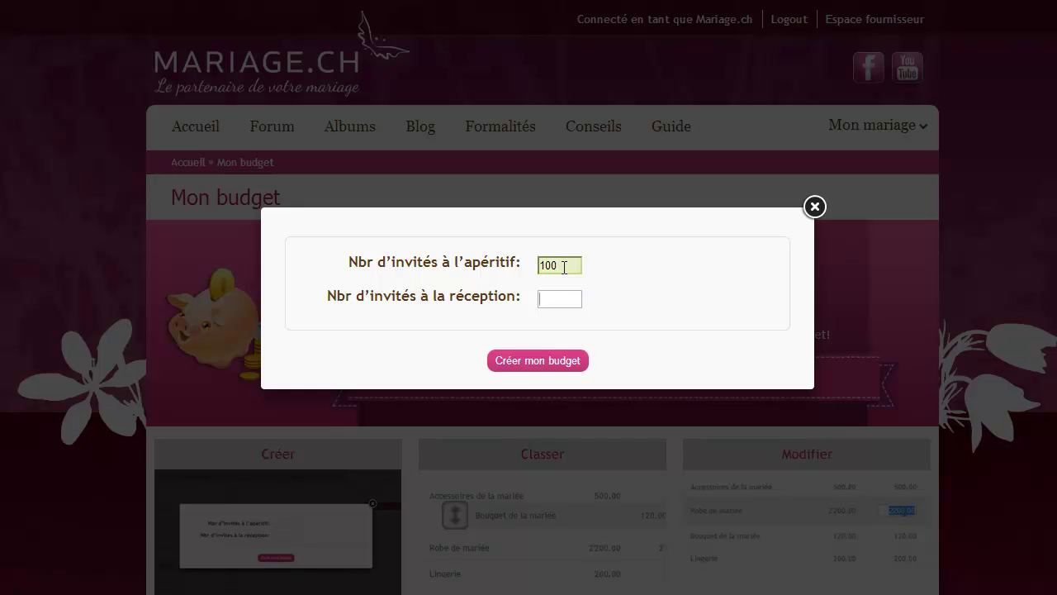
{"action": "type", "text": "80"}
{"action": "key", "text": "Tab"}
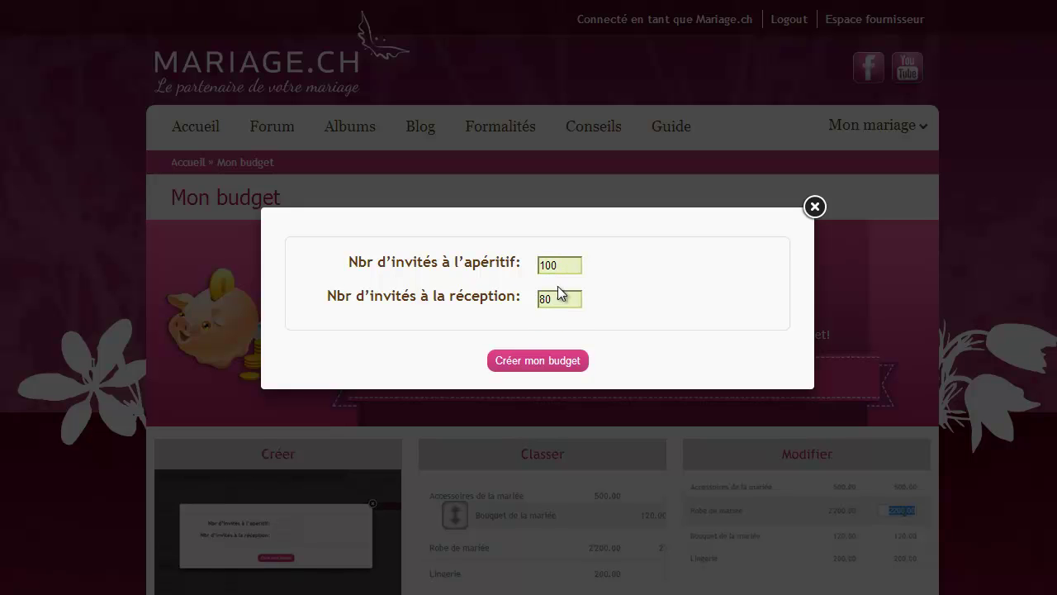
{"action": "left_click", "coordinate": [537, 363]}
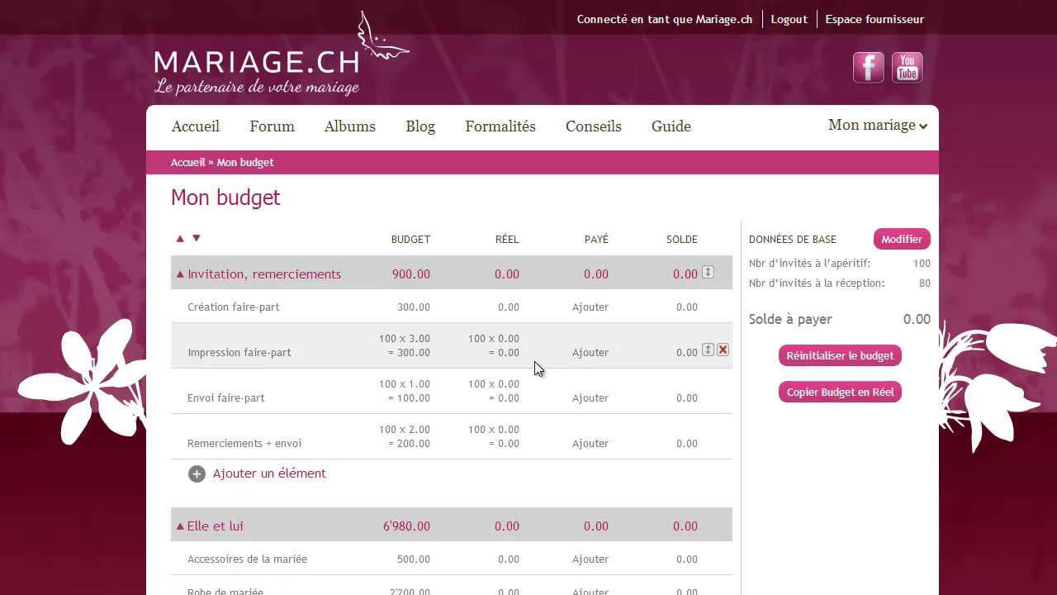
- Collapse and expand the budget categories to review the overview and its totals row
{"action": "left_click", "coordinate": [179, 240]}
{"action": "scroll", "coordinate": [259, 348], "scroll_direction": "down", "scroll_amount": 3}
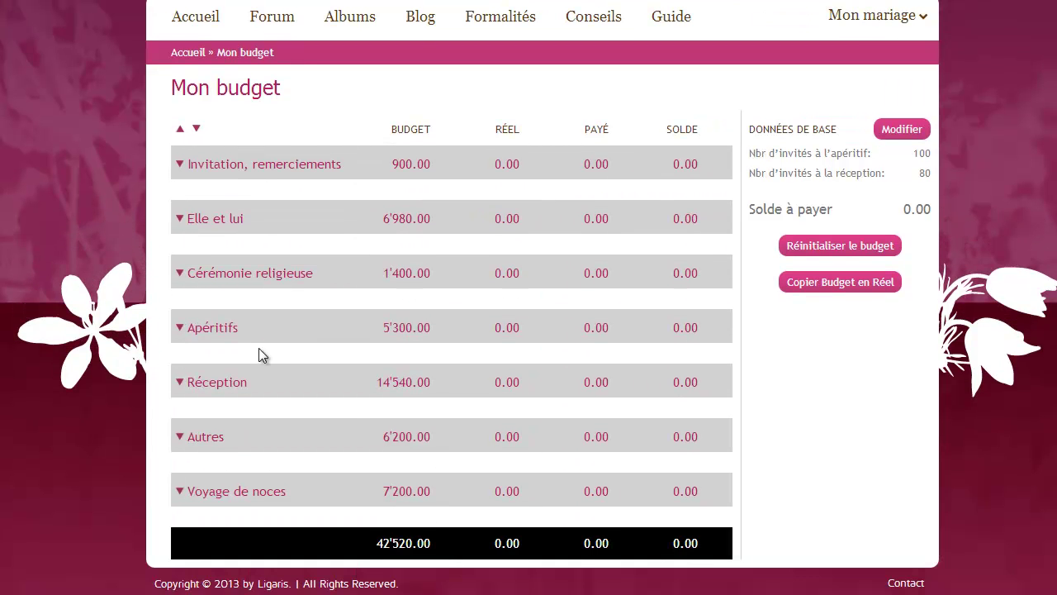
{"action": "scroll", "coordinate": [258, 348], "scroll_direction": "up", "scroll_amount": 3}
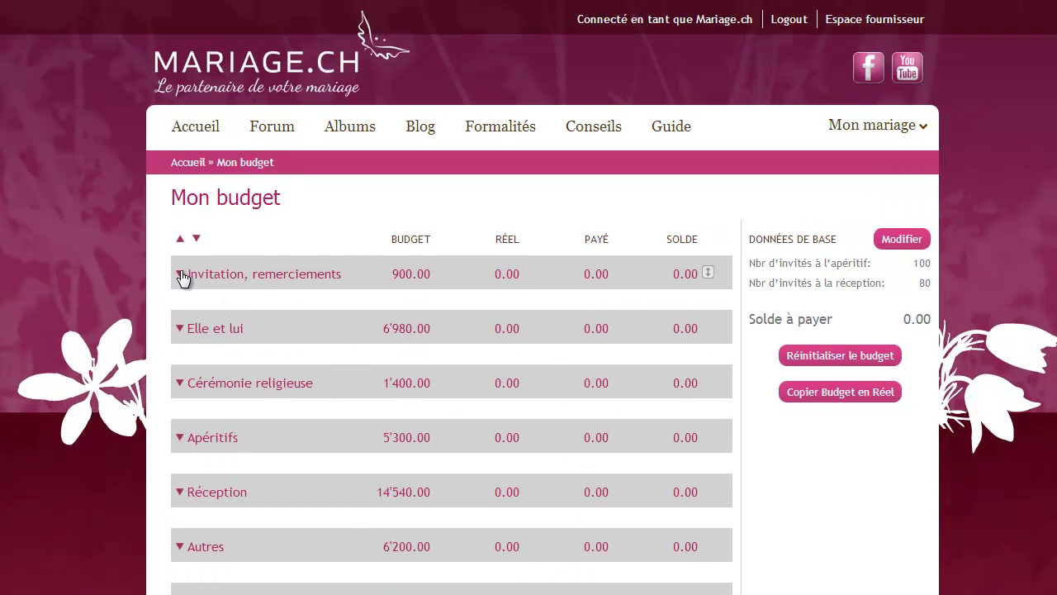
{"action": "left_click", "coordinate": [181, 275]}
{"action": "left_click", "coordinate": [196, 239]}
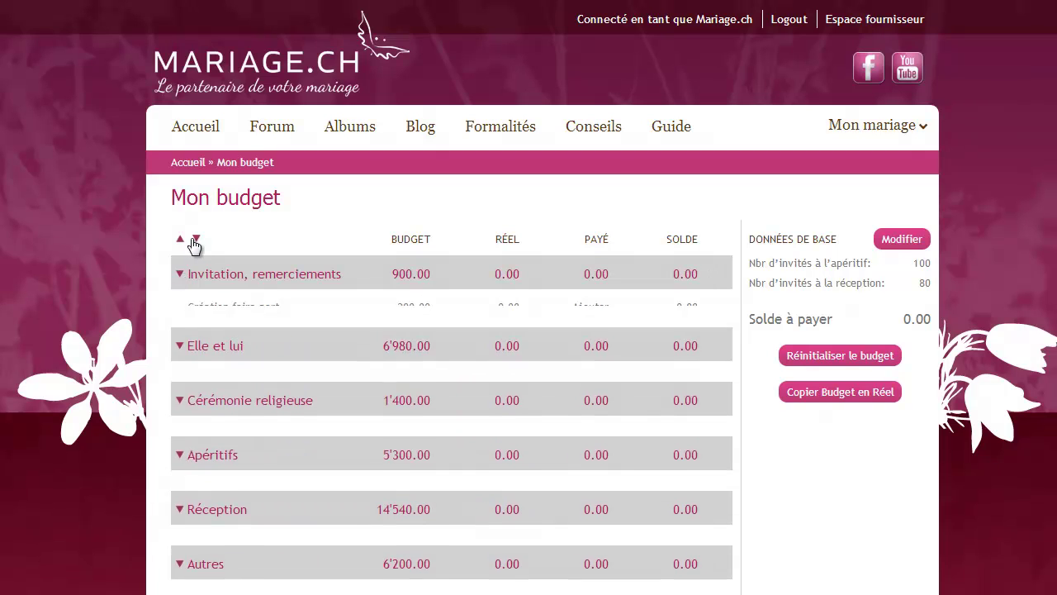
{"action": "left_click", "coordinate": [197, 240]}
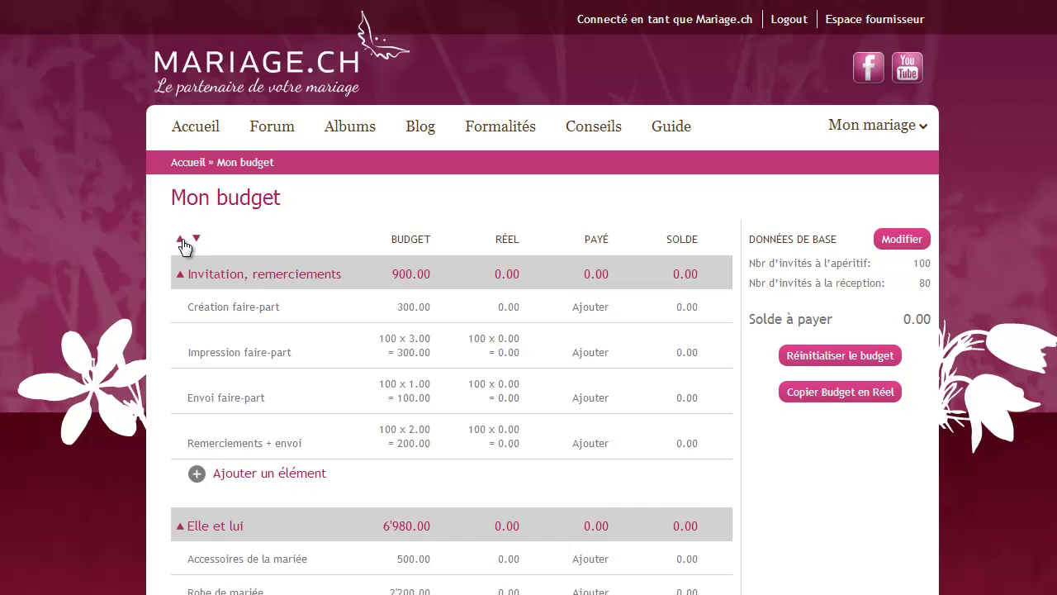
{"action": "left_click", "coordinate": [180, 238]}
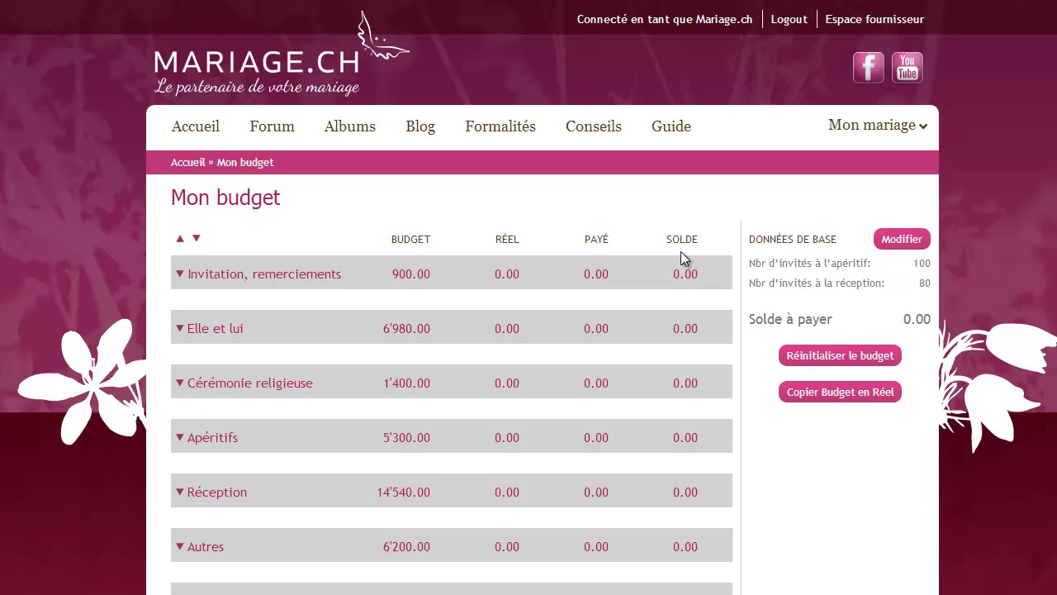
{"action": "scroll", "coordinate": [651, 301], "scroll_direction": "down", "scroll_amount": 3}
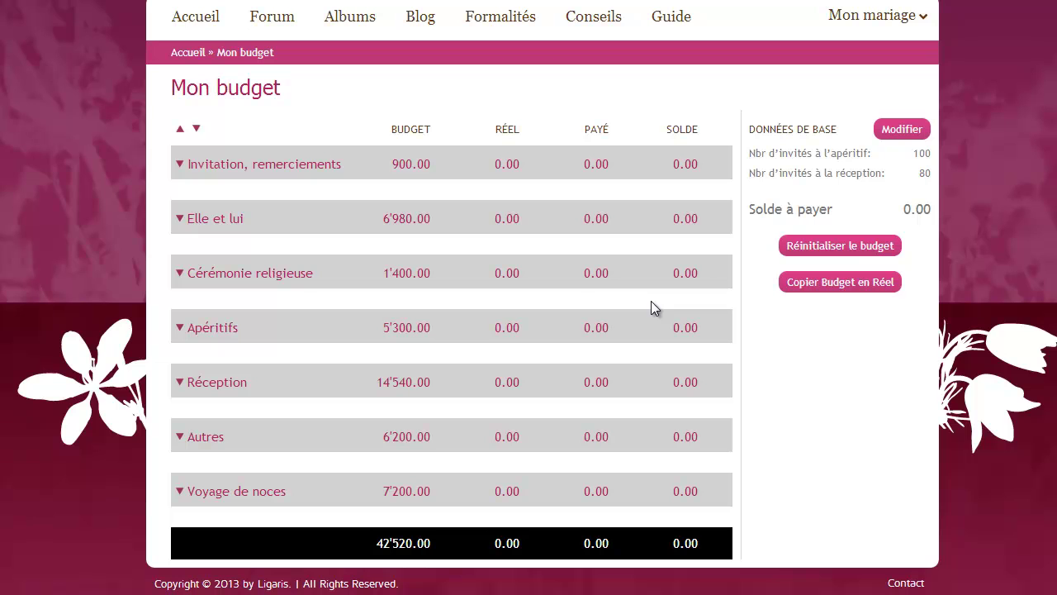
- Expand all categories and delete the Création faire-part item from Invitation, remerciements
{"action": "left_click", "coordinate": [197, 130]}
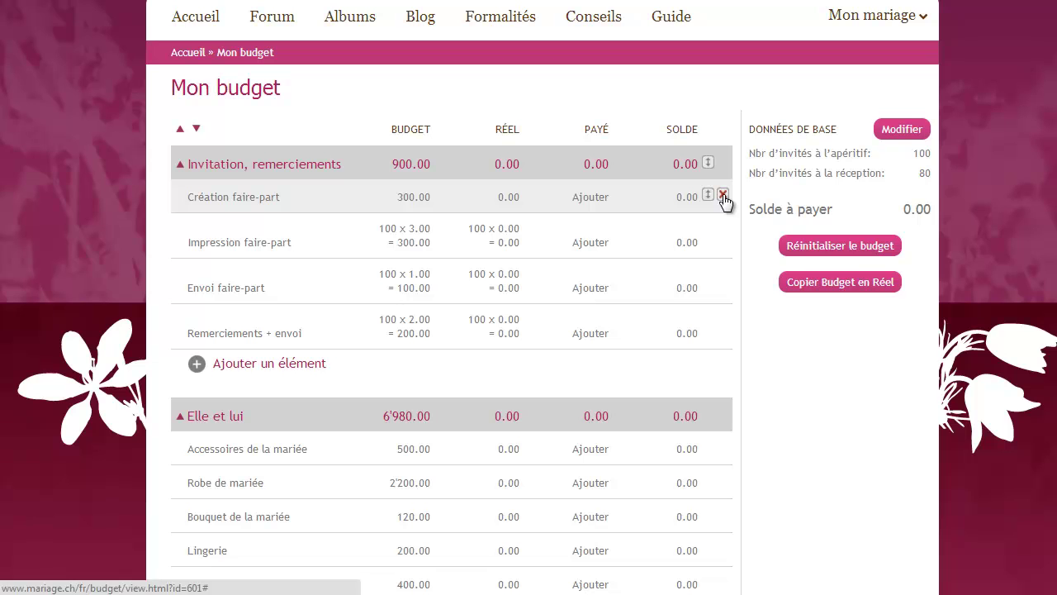
{"action": "left_click", "coordinate": [723, 196]}
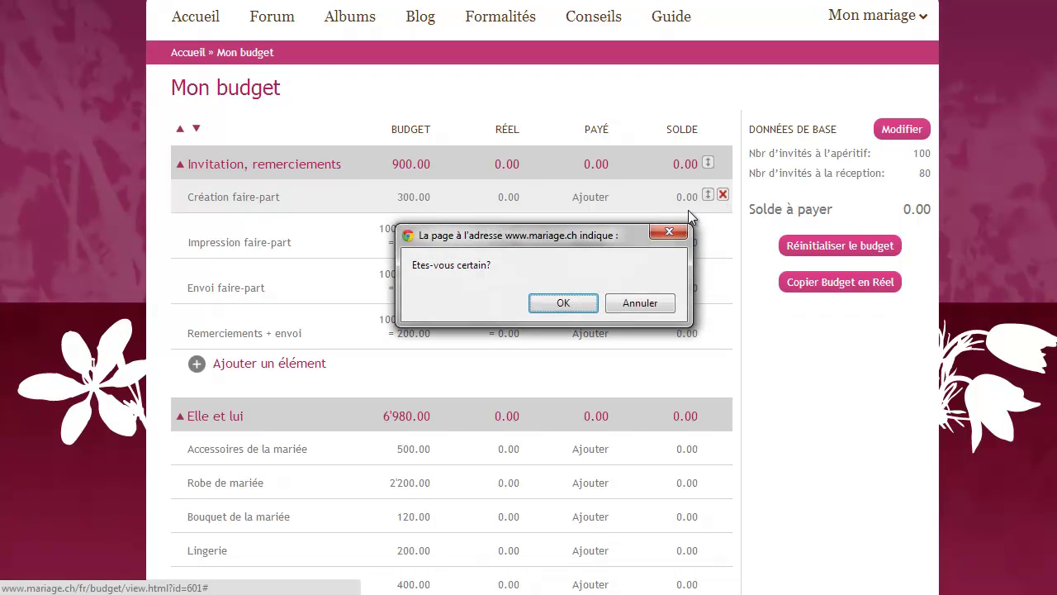
{"action": "left_click", "coordinate": [574, 305]}
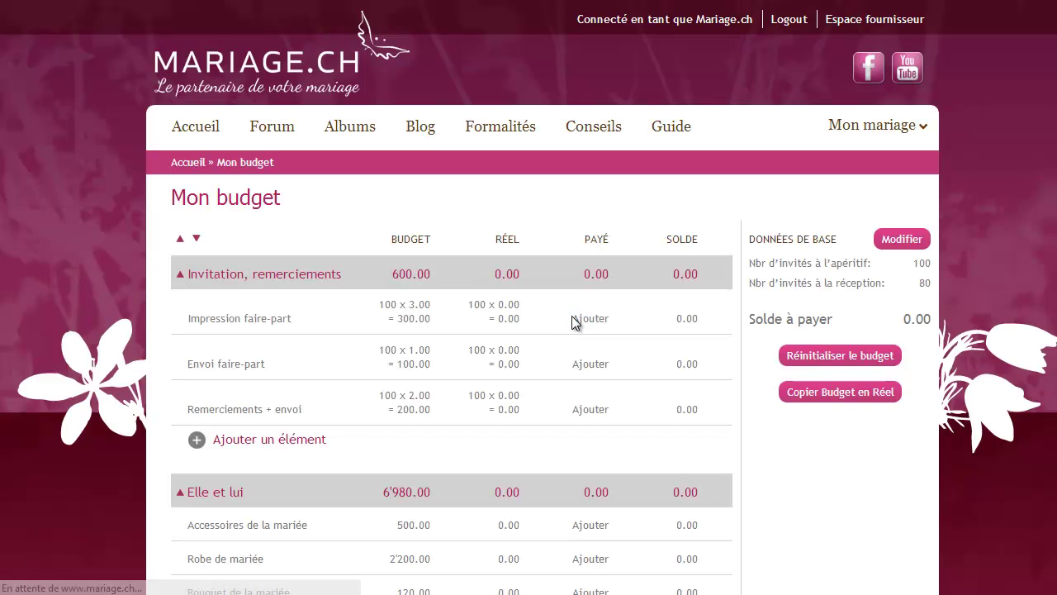
- Delete the Lingerie item from the Elle et lui category
{"action": "scroll", "coordinate": [575, 323], "scroll_direction": "down", "scroll_amount": 3}
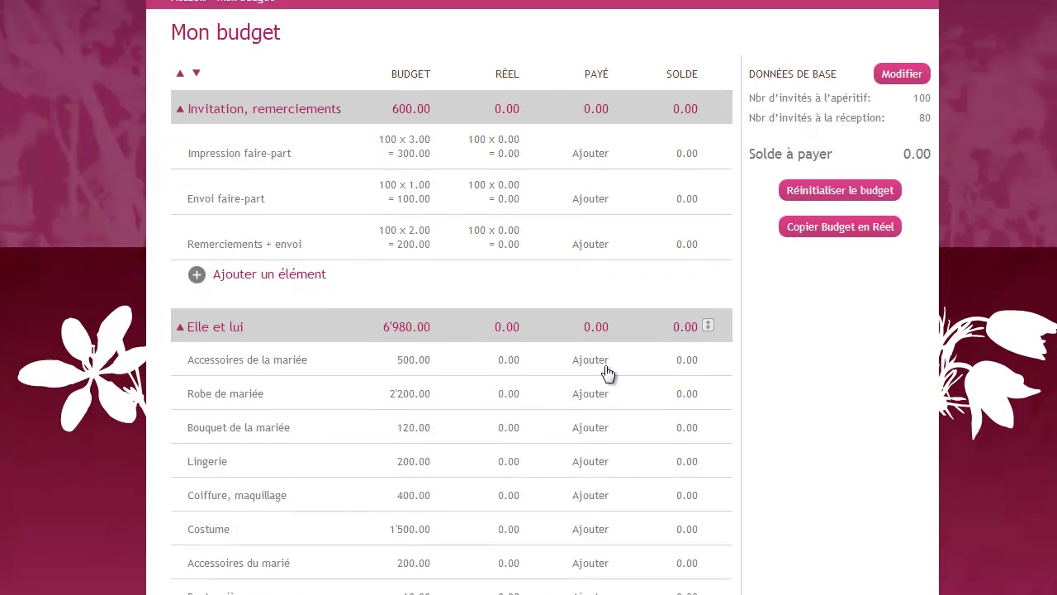
{"action": "left_click", "coordinate": [722, 459]}
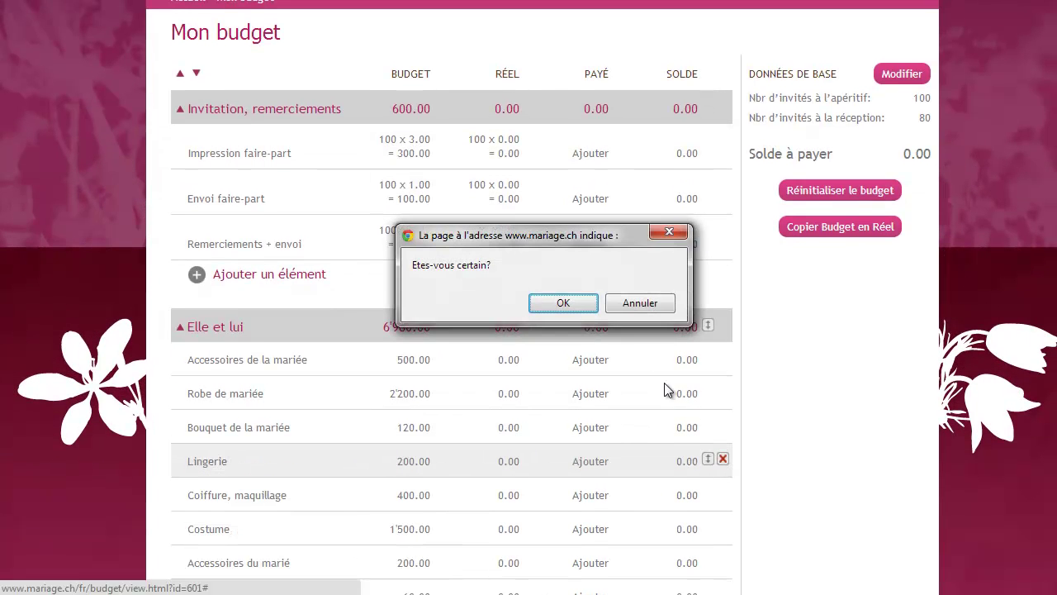
{"action": "left_click", "coordinate": [563, 303]}
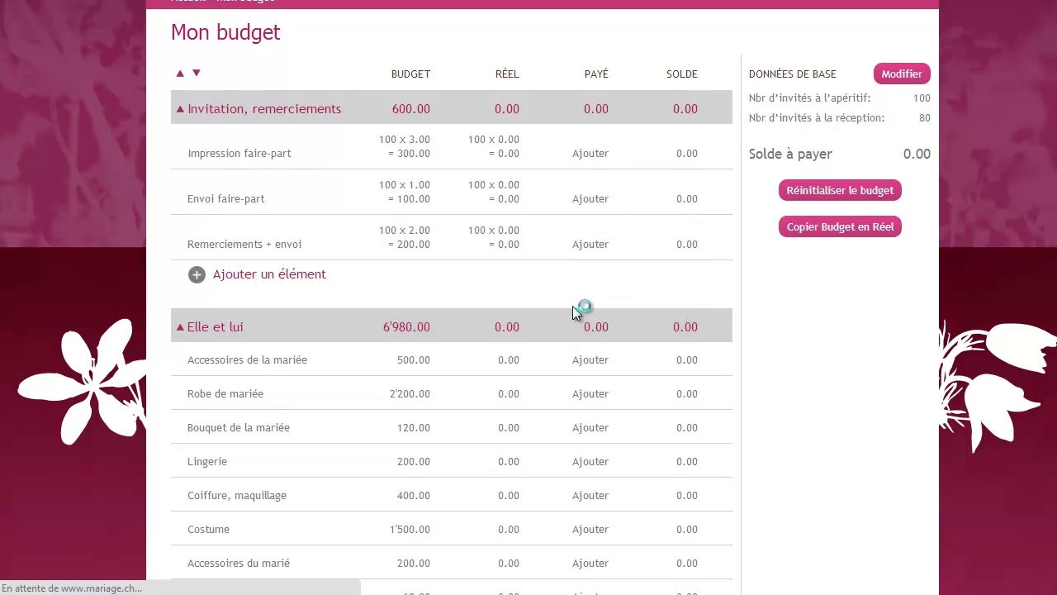
- Delete the Animation item from the Cérémonie religieuse category
{"action": "scroll", "coordinate": [573, 306], "scroll_direction": "down", "scroll_amount": 5}
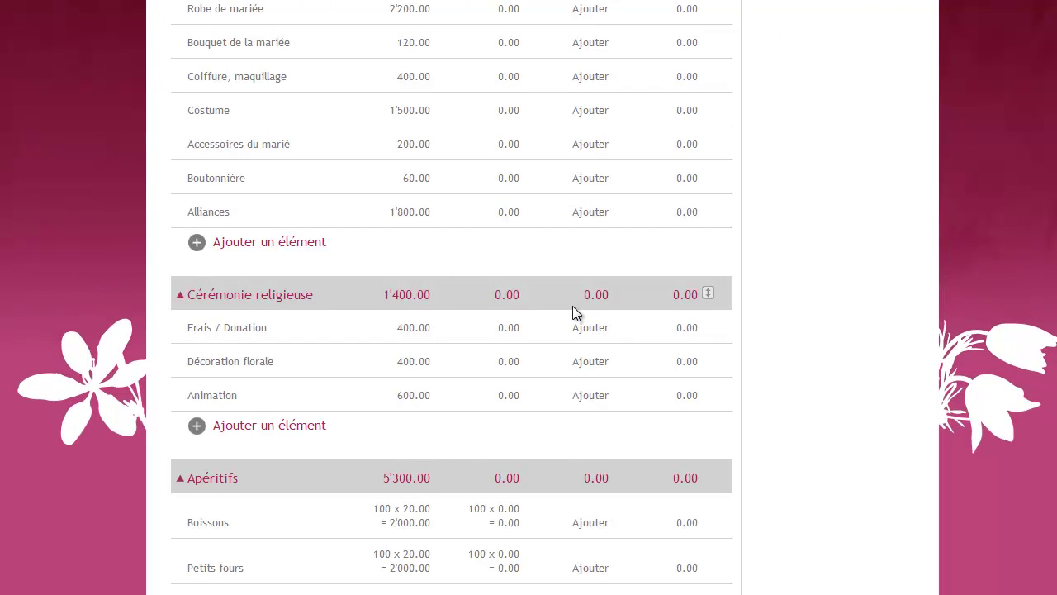
{"action": "left_click", "coordinate": [723, 402]}
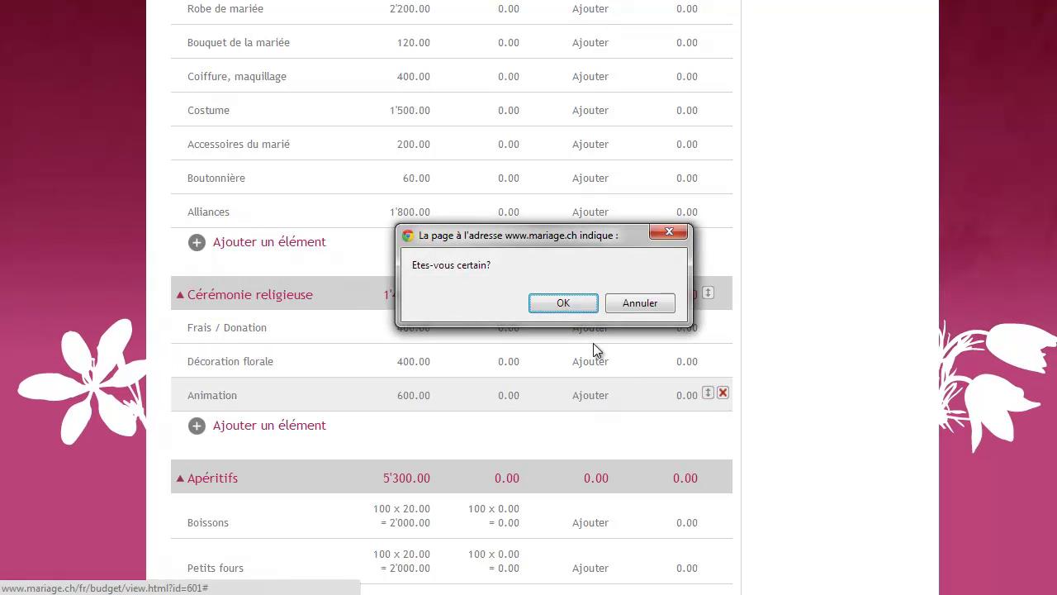
{"action": "left_click", "coordinate": [562, 305]}
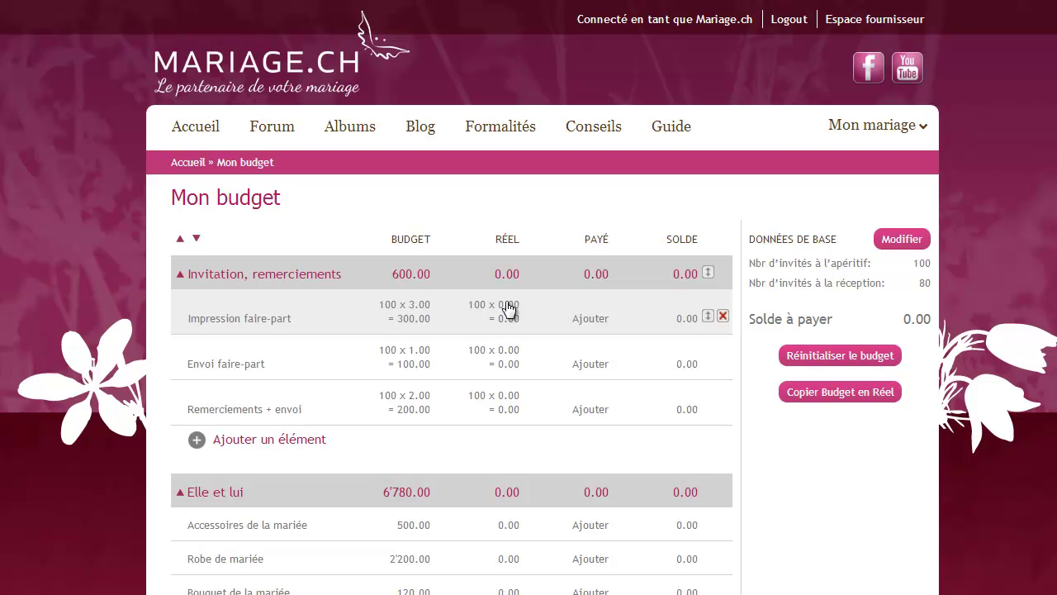
- Add a Major de table item with a budget of 1000 to the Réception category, not multiplied by the number of guests
{"action": "left_click", "coordinate": [180, 240]}
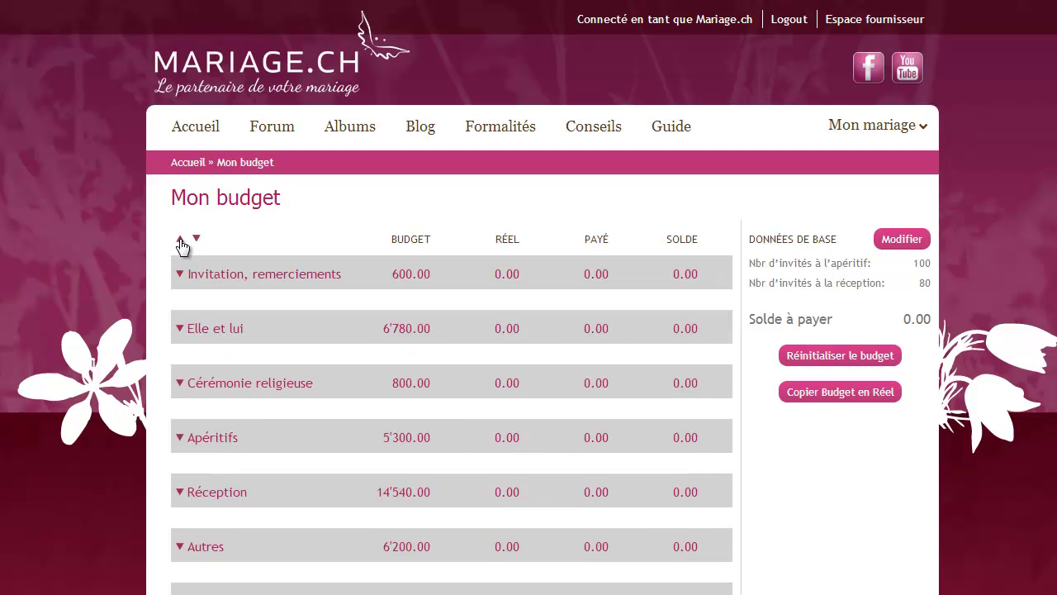
{"action": "left_click", "coordinate": [180, 495]}
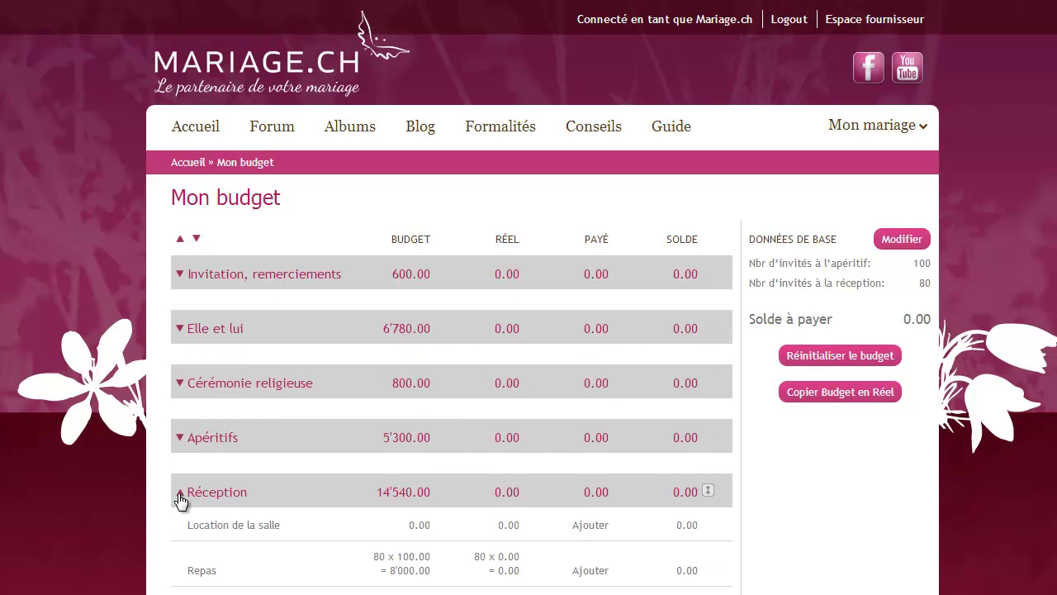
{"action": "scroll", "coordinate": [356, 443], "scroll_direction": "down", "scroll_amount": 3}
{"action": "scroll", "coordinate": [359, 450], "scroll_direction": "down", "scroll_amount": 1}
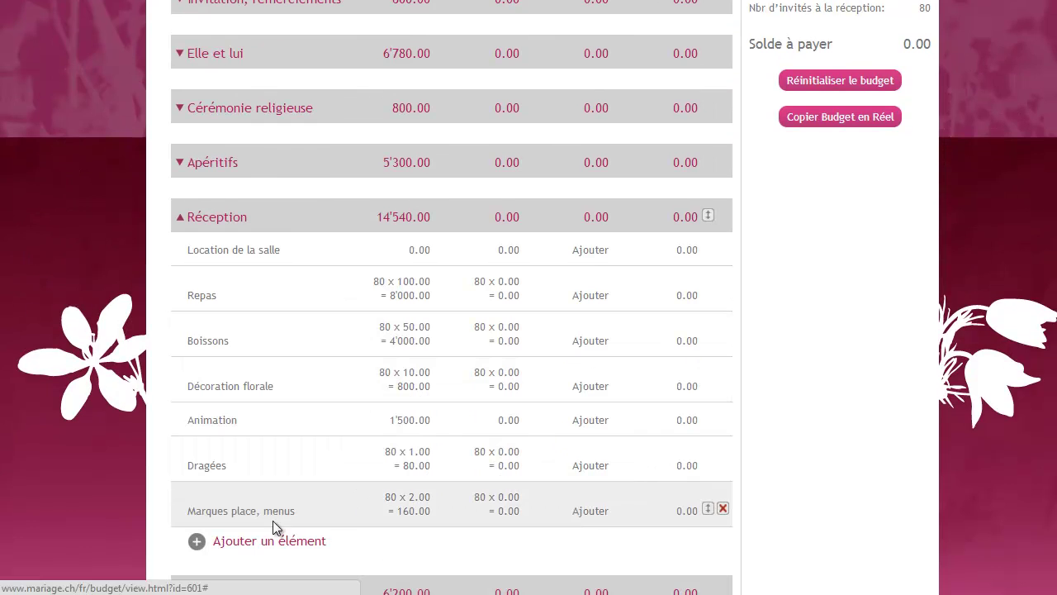
{"action": "left_click", "coordinate": [320, 543]}
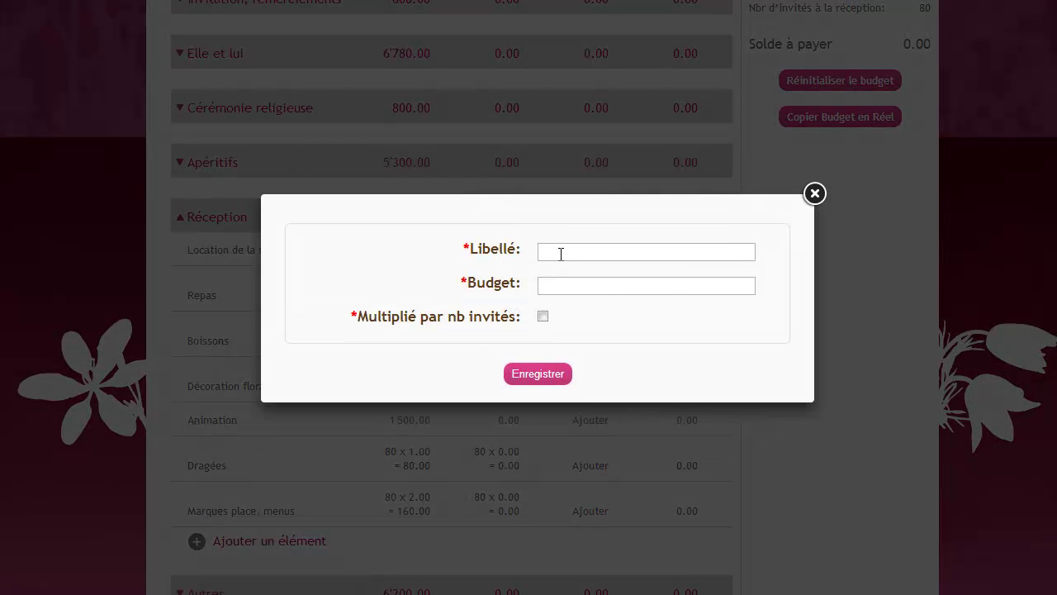
{"action": "left_click", "coordinate": [561, 253]}
{"action": "type", "text": "Majo"}
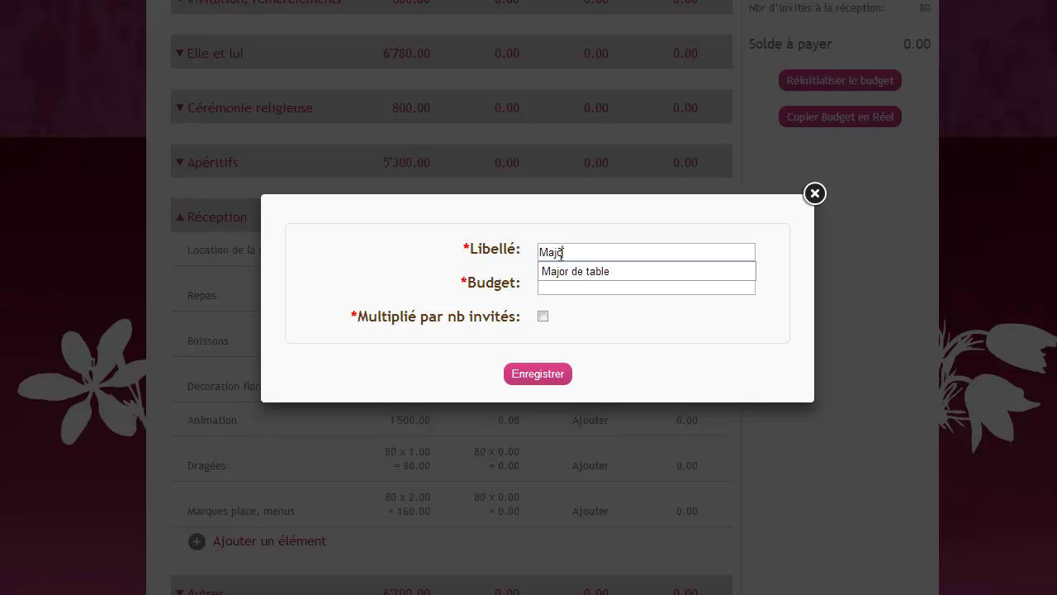
{"action": "key", "text": "Down"}
{"action": "key", "text": "Tab"}
{"action": "type", "text": "1000"}
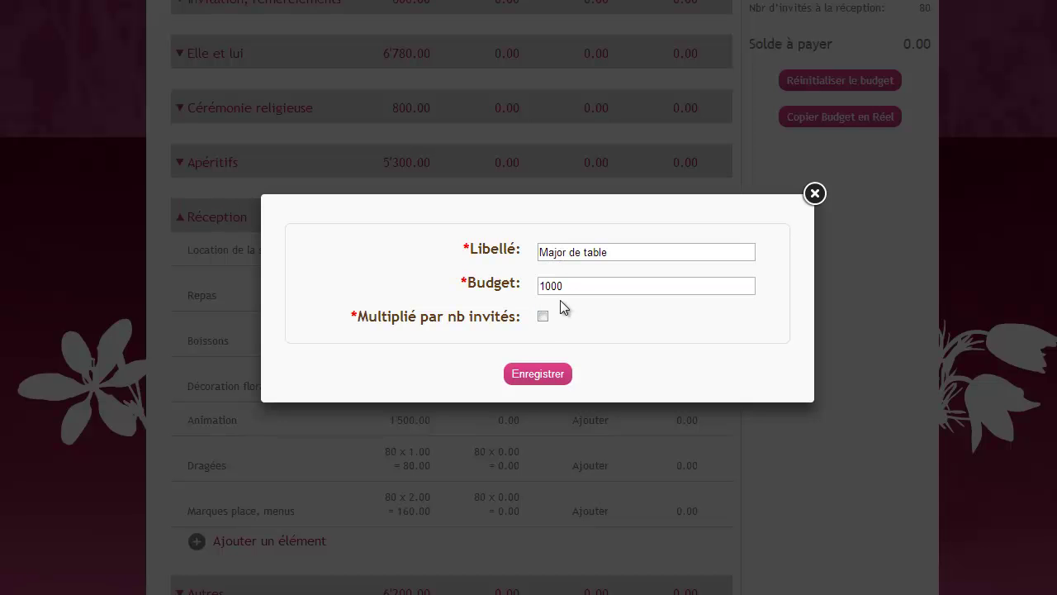
{"action": "left_click", "coordinate": [538, 376]}
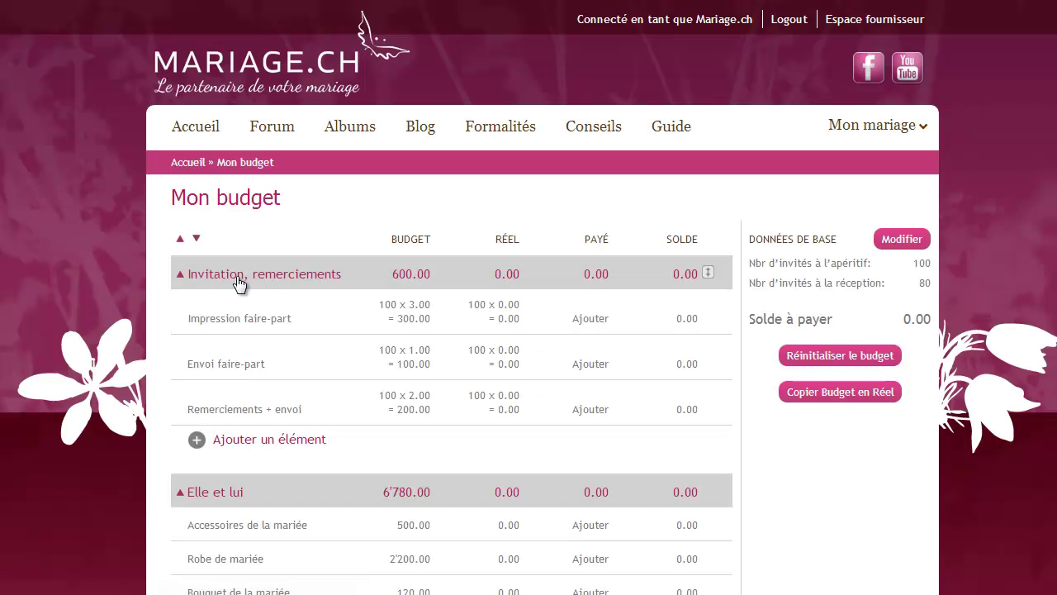
- Collapse all categories except Réception and move its Repas item below Boissons
{"action": "left_click", "coordinate": [181, 238]}
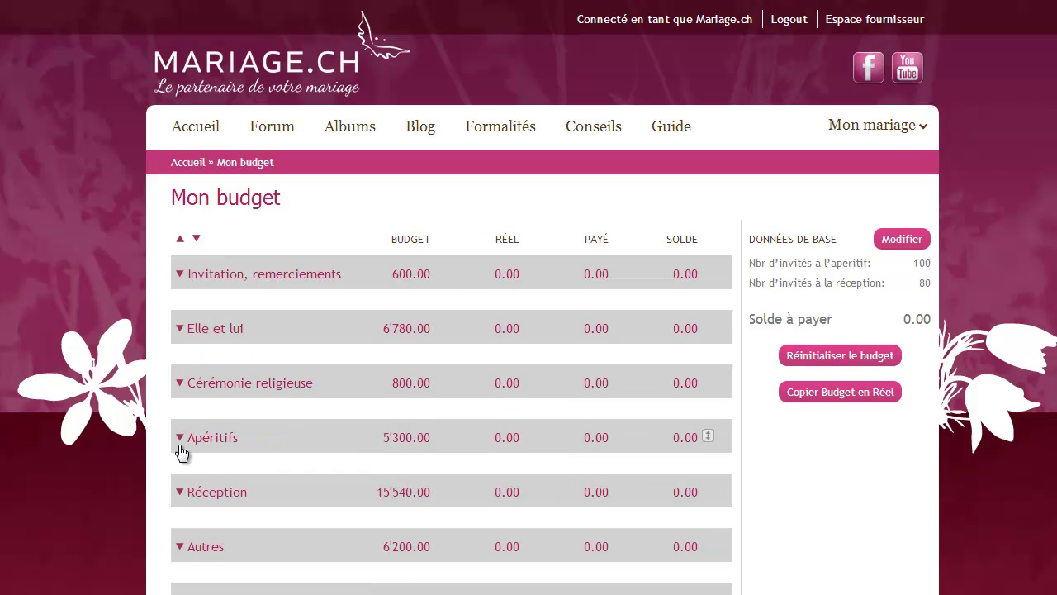
{"action": "left_click", "coordinate": [178, 492]}
{"action": "scroll", "coordinate": [330, 479], "scroll_direction": "down", "scroll_amount": 3}
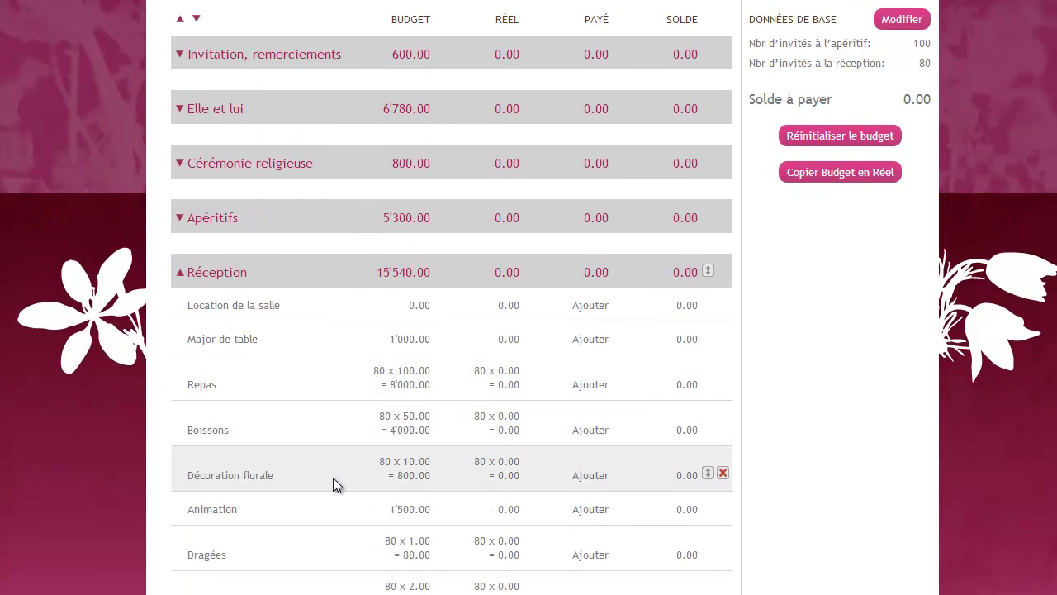
{"action": "scroll", "coordinate": [337, 475], "scroll_direction": "down", "scroll_amount": 1}
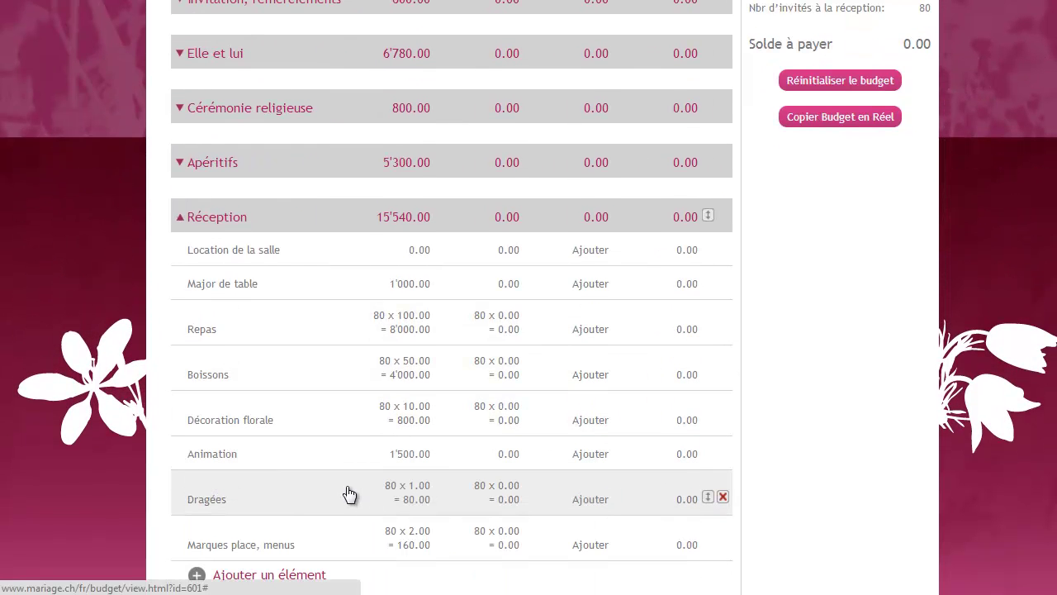
{"action": "left_click_drag", "start_coordinate": [293, 327], "coordinate": [295, 389]}
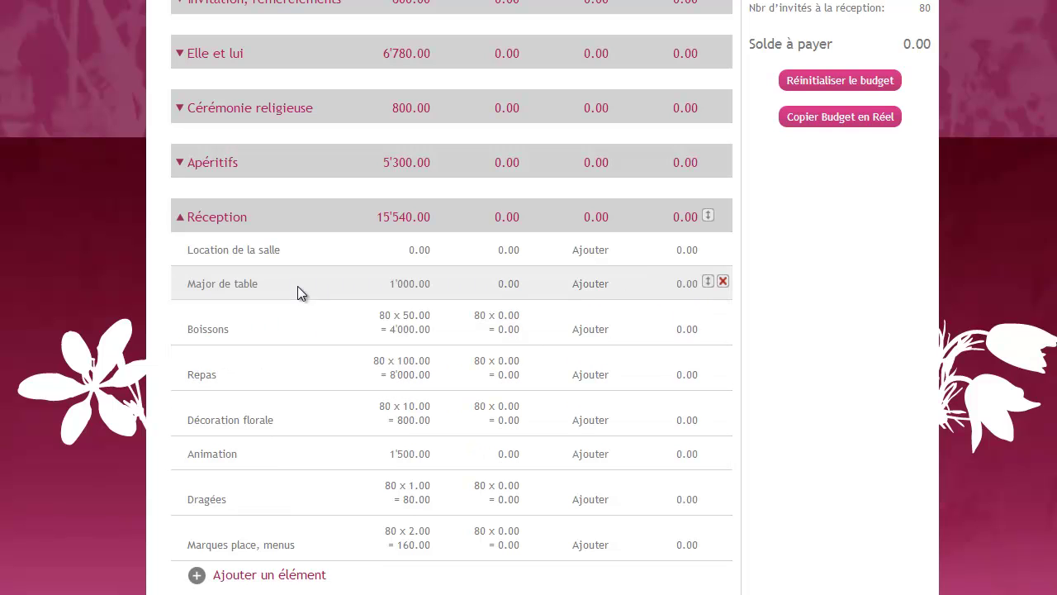
- Move the Major de table item between Décoration florale and Animation in the Réception category
{"action": "left_click_drag", "start_coordinate": [297, 286], "coordinate": [296, 333]}
{"action": "left_click_drag", "start_coordinate": [288, 375], "coordinate": [290, 322]}
{"action": "mouse_move", "coordinate": [279, 436]}
{"action": "left_mouse_down"}
{"action": "mouse_move", "coordinate": [285, 280]}
{"action": "mouse_move", "coordinate": [281, 426]}
{"action": "left_mouse_up"}
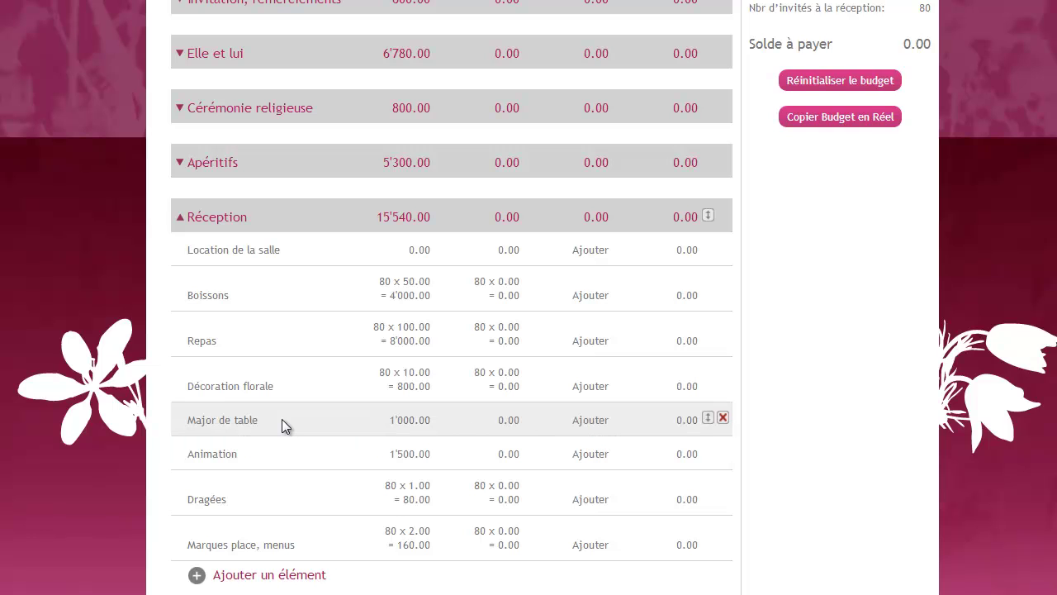
- Set the per-guest budget of the Dragées item in Réception to 2
{"action": "left_click", "coordinate": [419, 505]}
{"action": "type", "text": "2"}
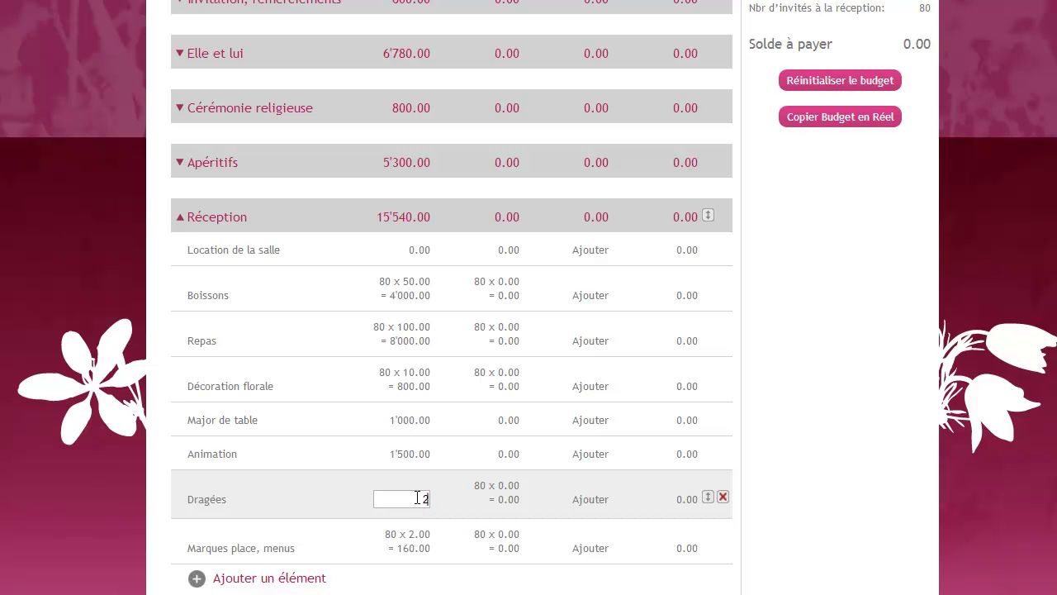
{"action": "key", "text": "Return"}
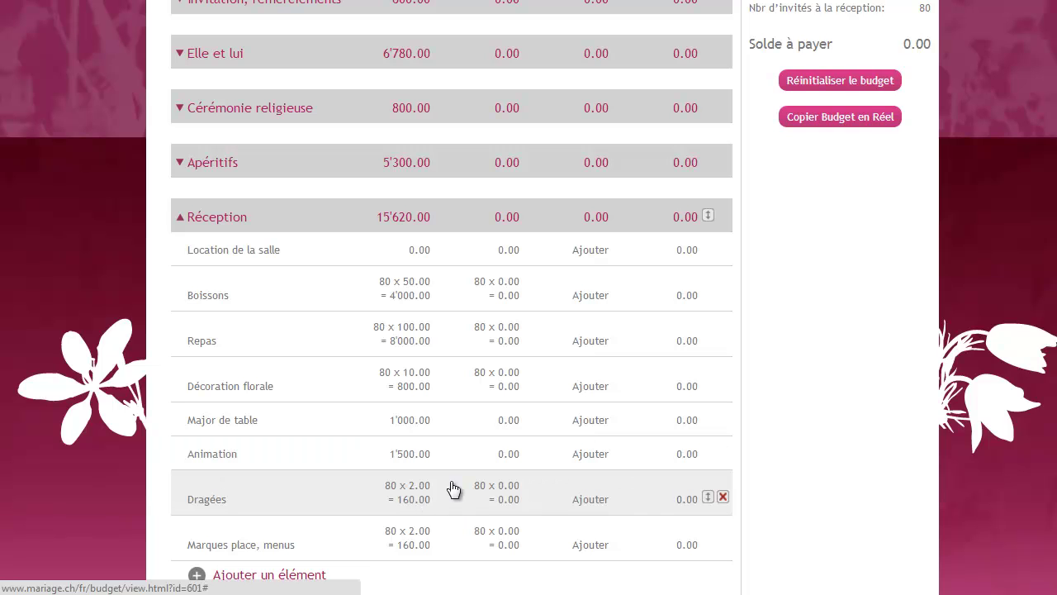
- Copy all the budgeted amounts into the Réel column of the wedding budget
{"action": "scroll", "coordinate": [449, 448], "scroll_direction": "up", "scroll_amount": 4}
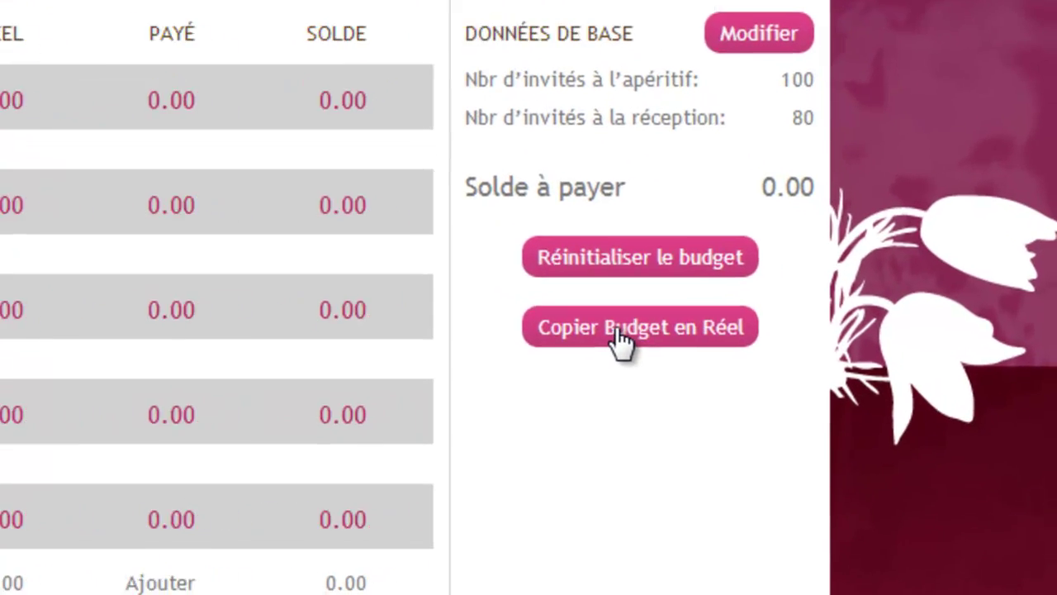
{"action": "left_click", "coordinate": [596, 334]}
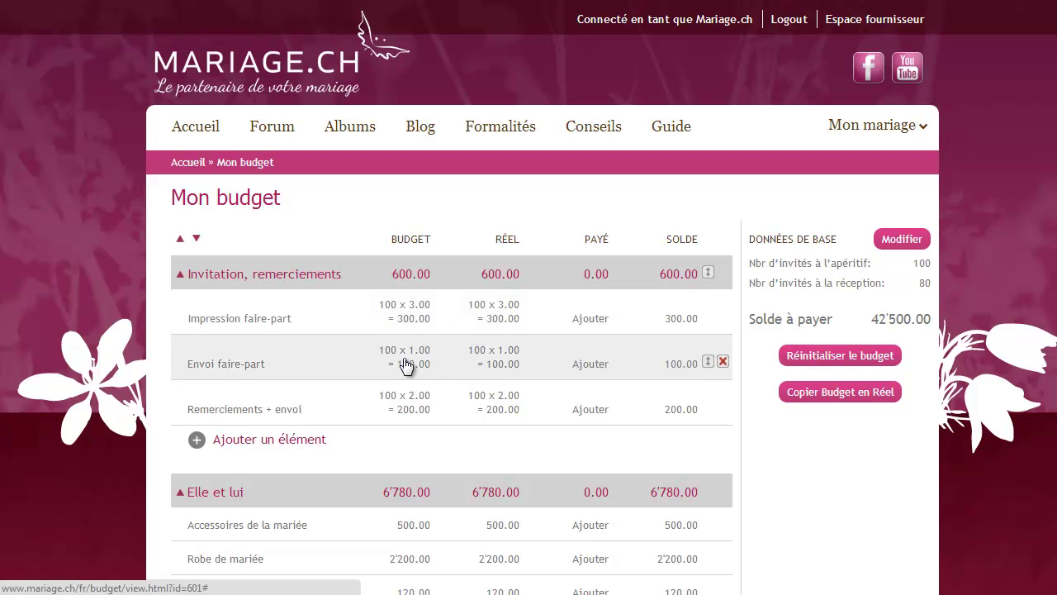
- Collapse all categories except Réception and set the actual per-guest cost of its Dragées item to 1.80
{"action": "left_click", "coordinate": [180, 239]}
{"action": "left_click", "coordinate": [178, 493]}
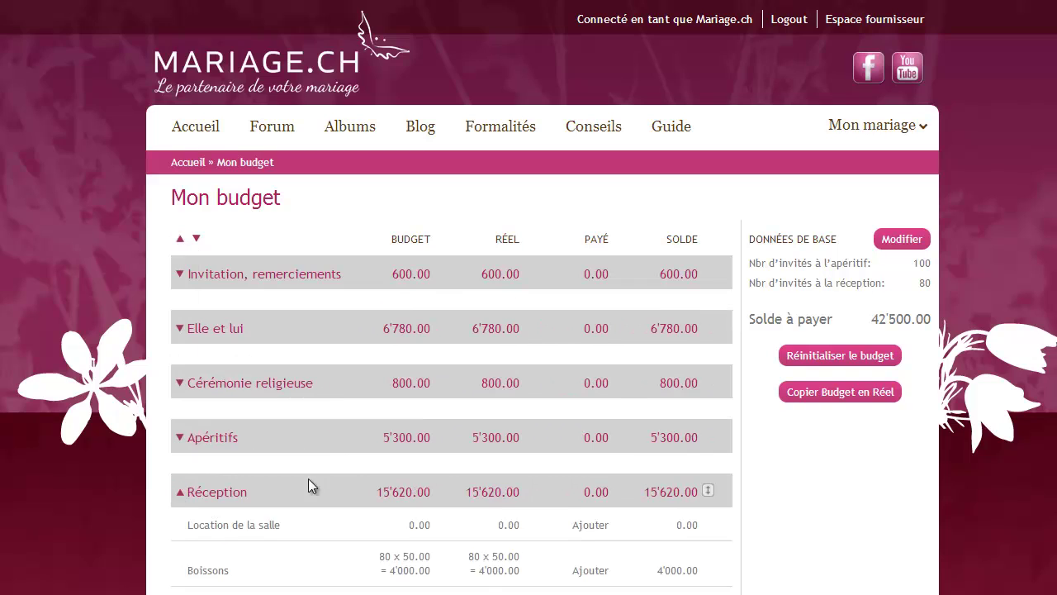
{"action": "scroll", "coordinate": [358, 476], "scroll_direction": "down", "scroll_amount": 3}
{"action": "scroll", "coordinate": [356, 468], "scroll_direction": "down", "scroll_amount": 1}
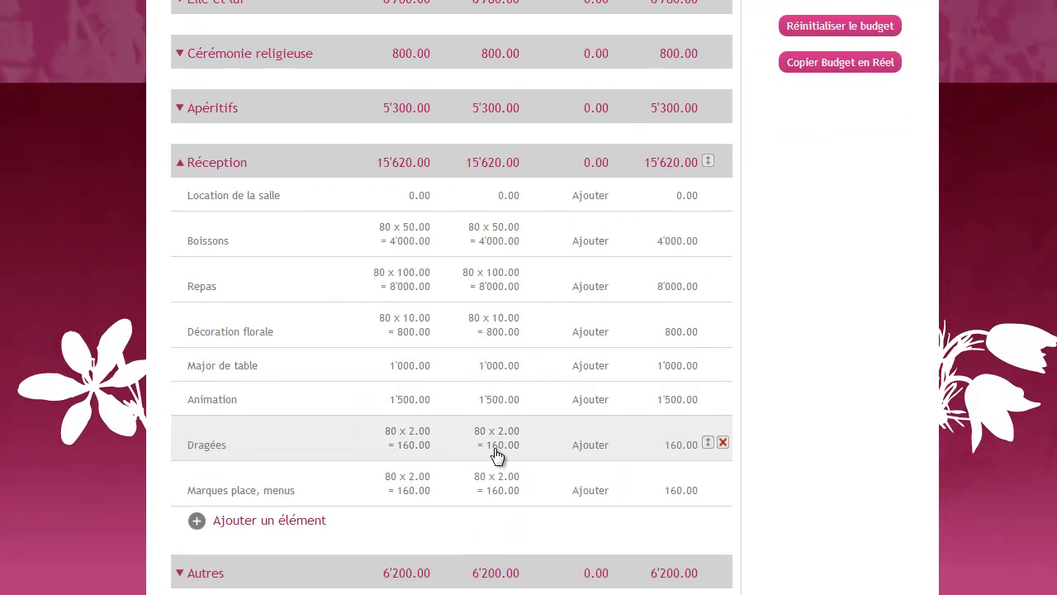
{"action": "left_click", "coordinate": [502, 451]}
{"action": "type", "text": "1.80"}
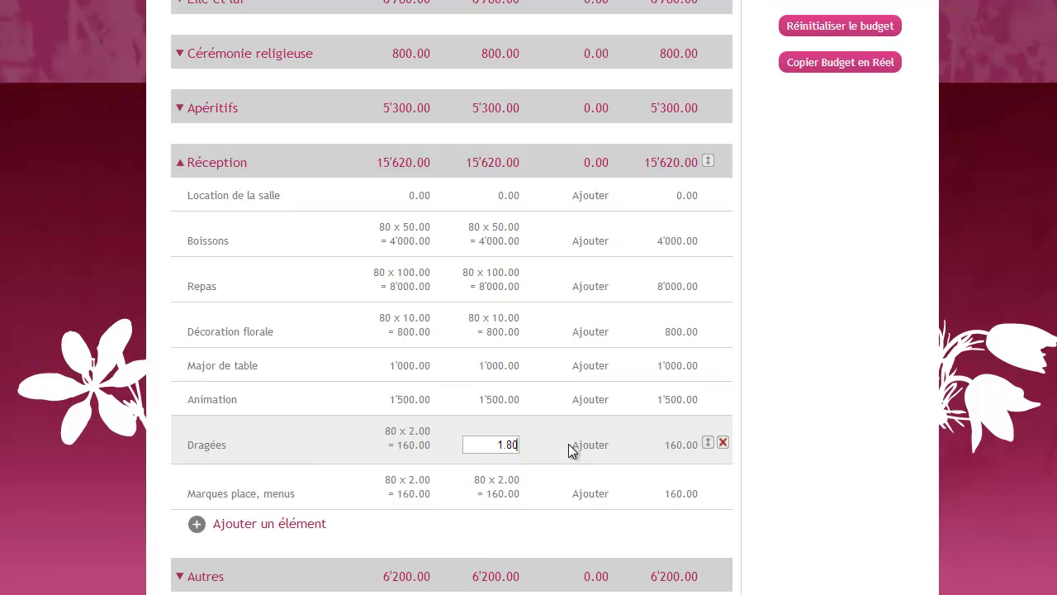
{"action": "key", "text": "Return"}
- Add a payment entry to the Dragées item in Réception, with Mes parents as the payer
{"action": "scroll", "coordinate": [572, 450], "scroll_direction": "down", "scroll_amount": 2}
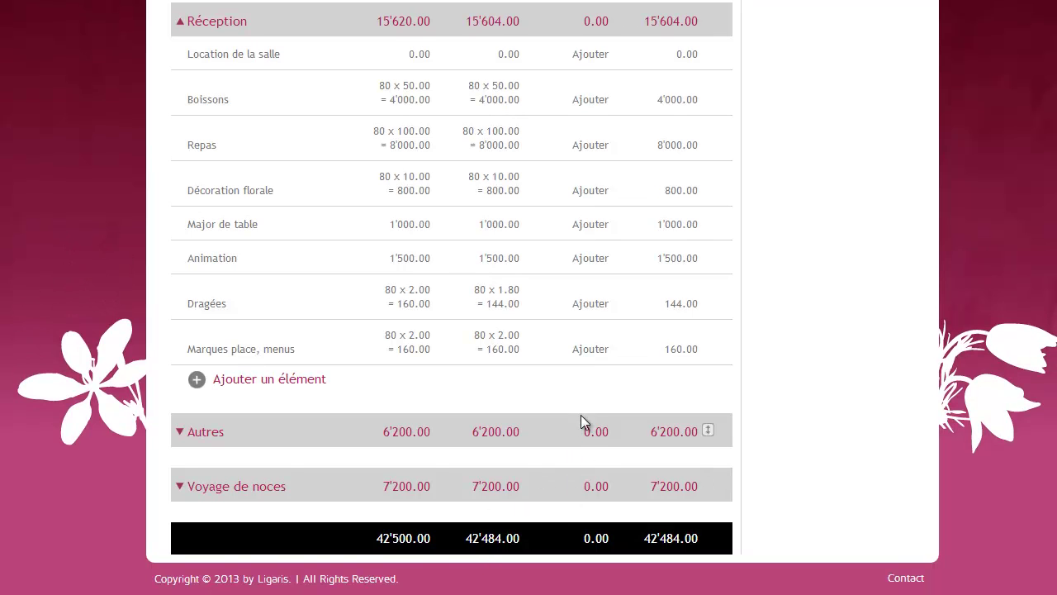
{"action": "left_click", "coordinate": [589, 304]}
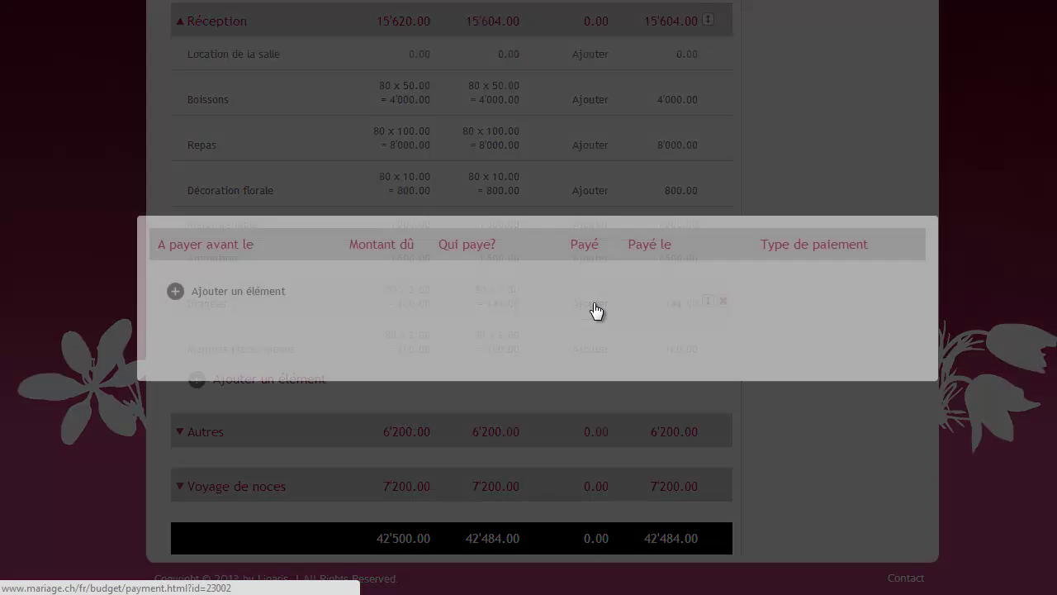
{"action": "left_click", "coordinate": [213, 294]}
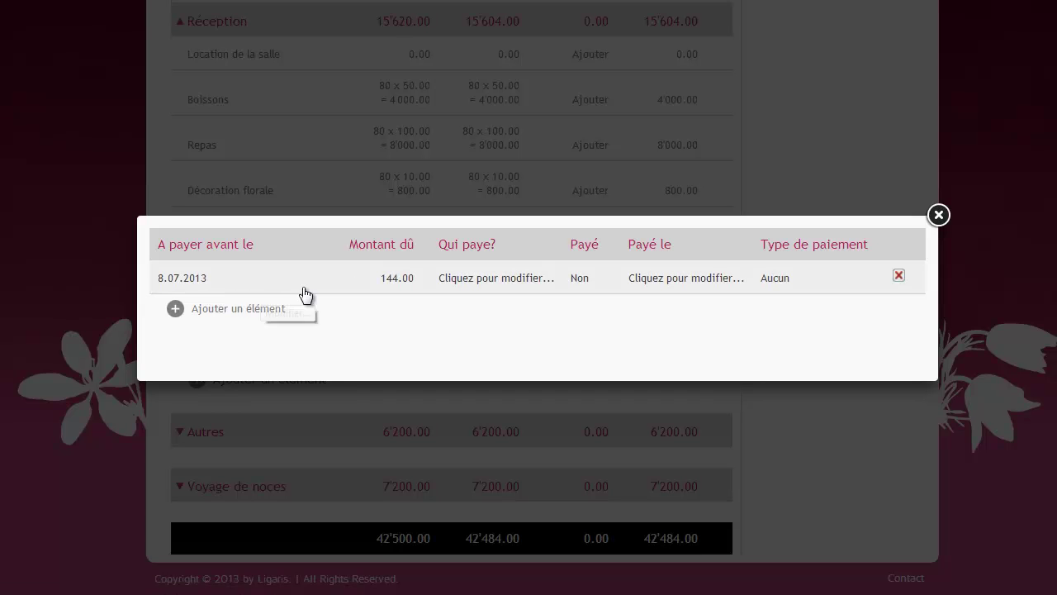
{"action": "left_click", "coordinate": [468, 277]}
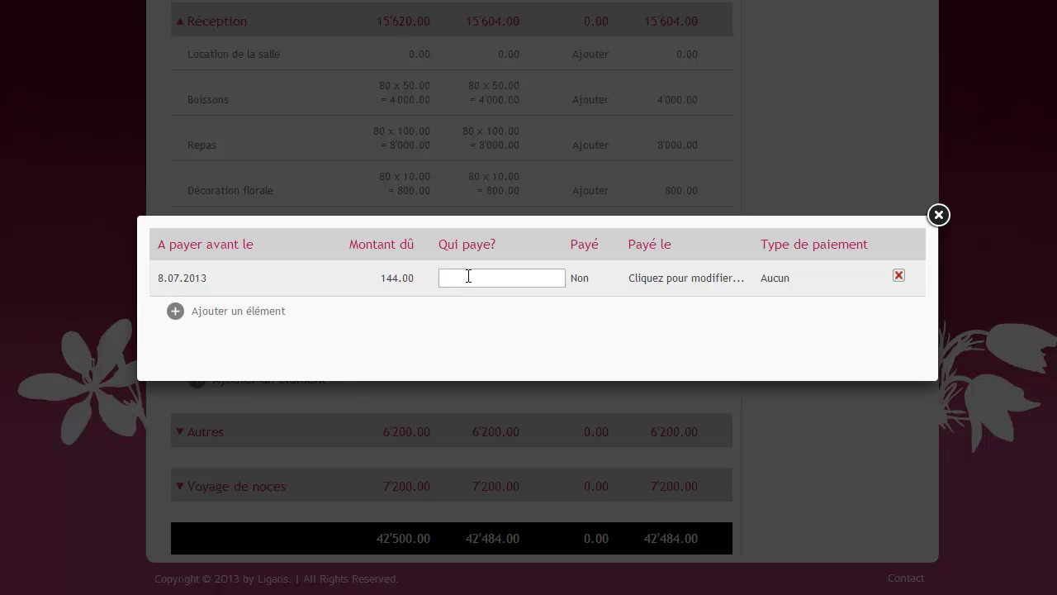
{"action": "type", "text": "Mes"}
{"action": "type", "text": "parents"}
- Mark the Dragées payment as paid (Oui) on 28.08.2013 with payment type Cash, and close the payment details
{"action": "left_click", "coordinate": [579, 279]}
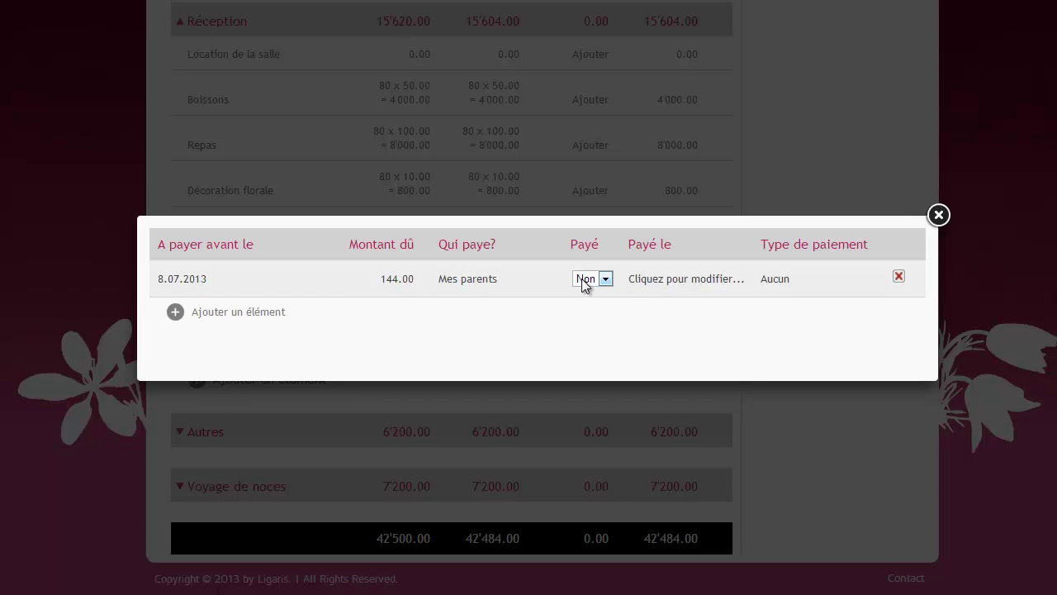
{"action": "left_click", "coordinate": [605, 280]}
{"action": "left_click", "coordinate": [595, 307]}
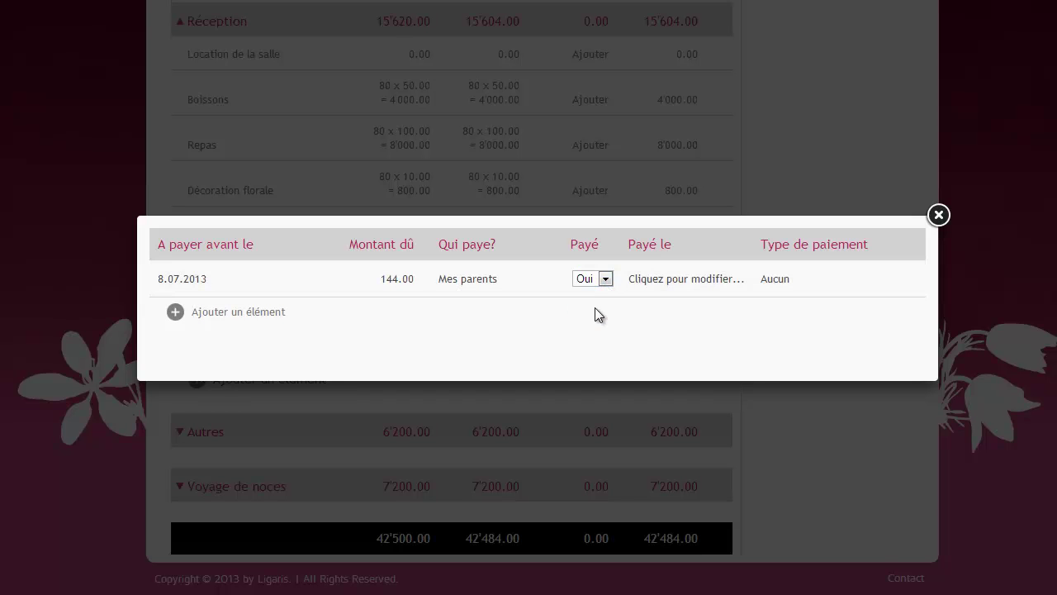
{"action": "left_click", "coordinate": [656, 281]}
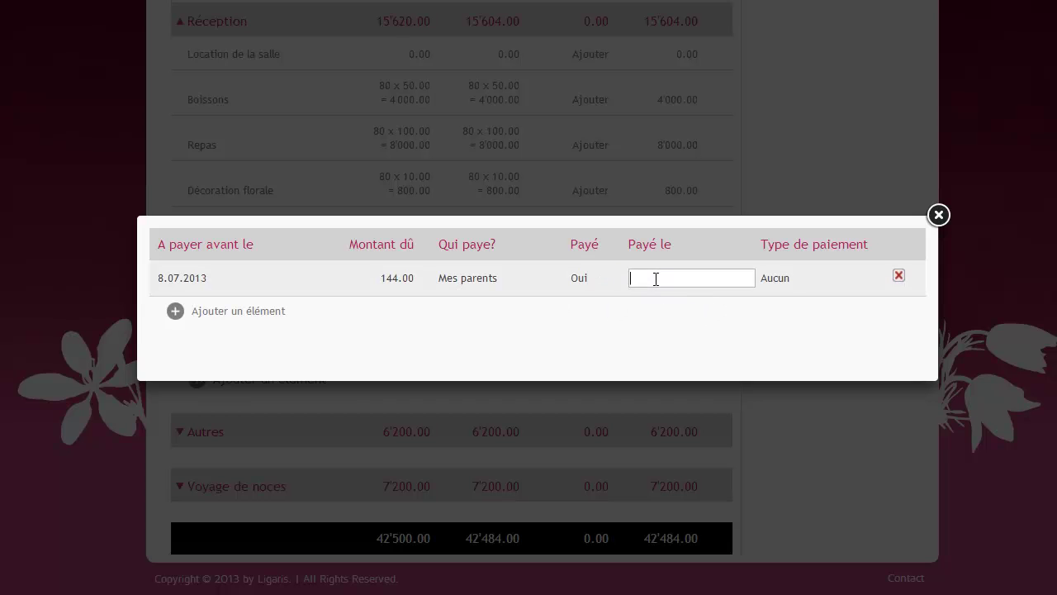
{"action": "type", "text": "28.08.2013"}
{"action": "left_click", "coordinate": [781, 279]}
{"action": "left_click", "coordinate": [780, 280]}
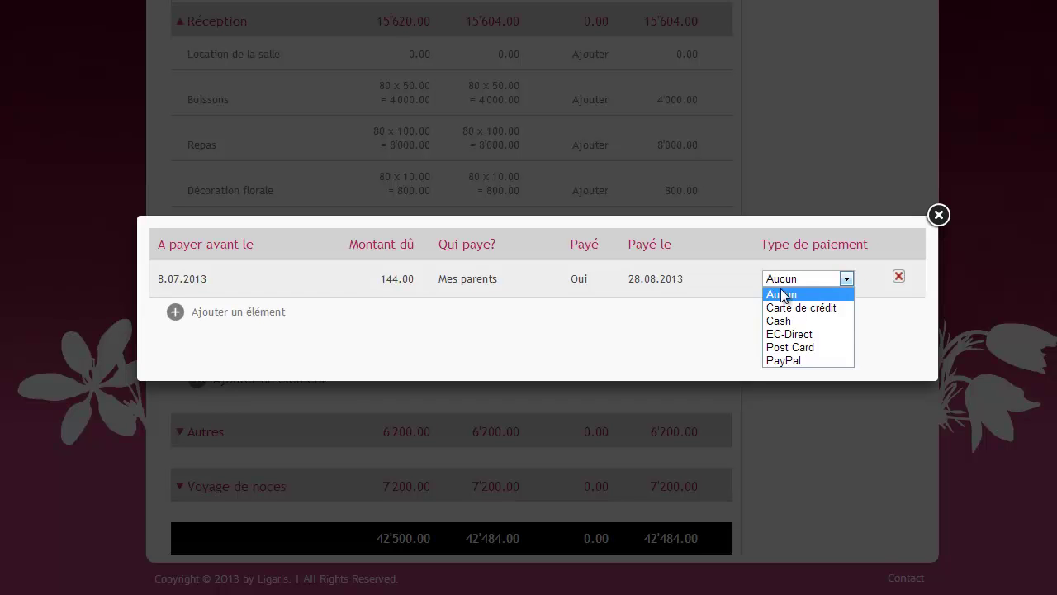
{"action": "left_click", "coordinate": [782, 319]}
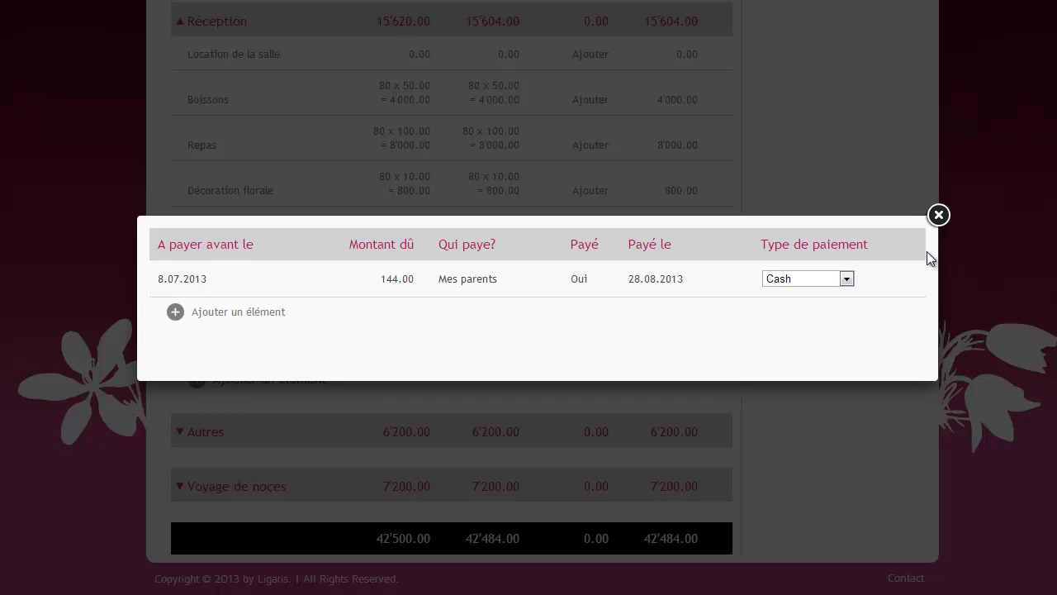
{"action": "left_click", "coordinate": [938, 216]}
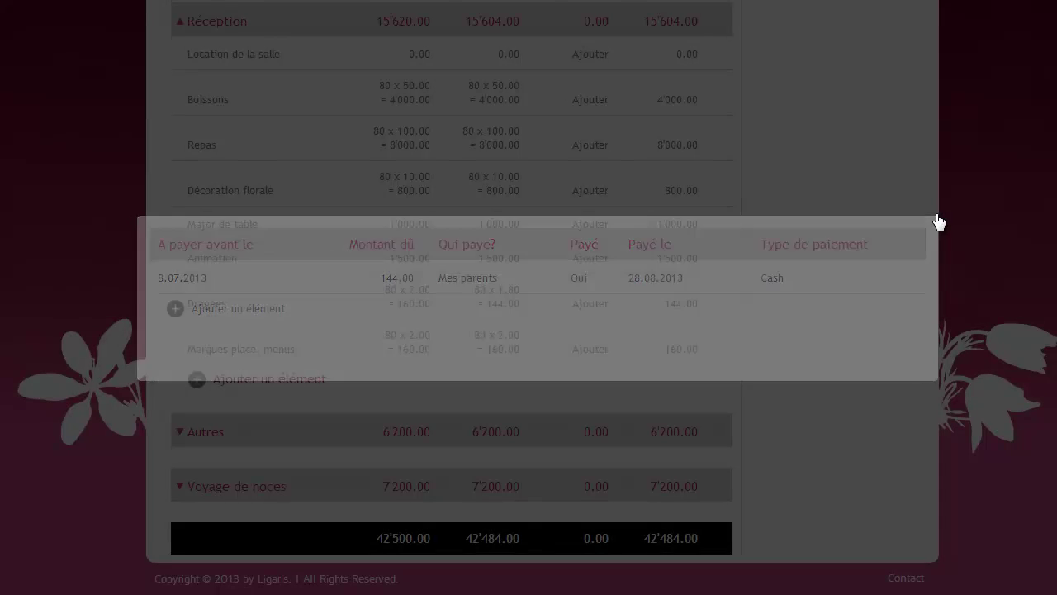
- Review the paid amounts and remaining balances throughout the budget, and collapse all categories
{"action": "scroll", "coordinate": [289, 231], "scroll_direction": "down", "scroll_amount": 1}
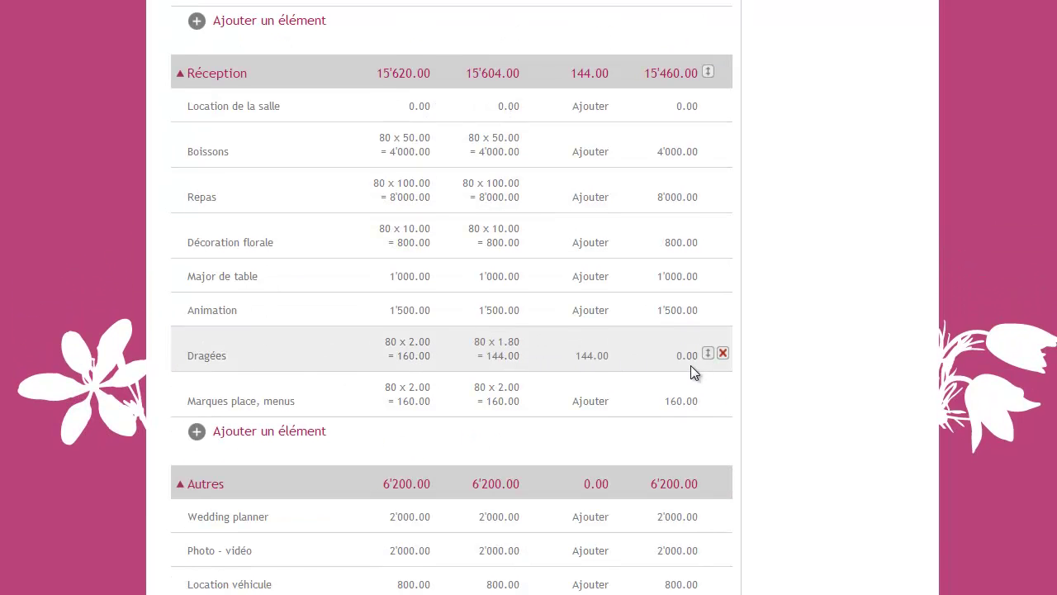
{"action": "scroll", "coordinate": [690, 365], "scroll_direction": "down", "scroll_amount": 5}
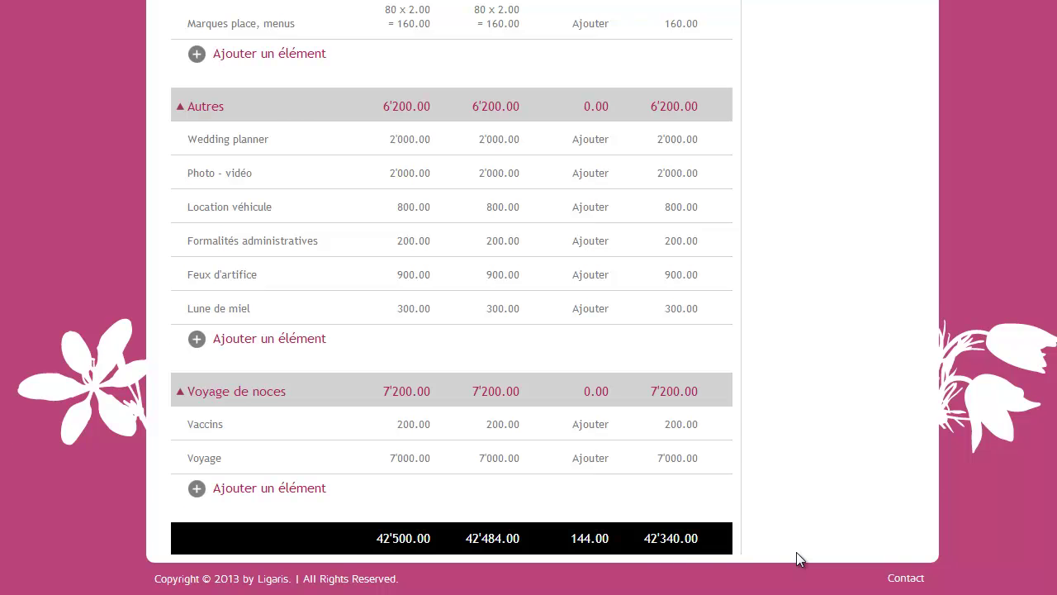
{"action": "scroll", "coordinate": [796, 552], "scroll_direction": "up", "scroll_amount": 12}
{"action": "scroll", "coordinate": [796, 559], "scroll_direction": "up", "scroll_amount": 7}
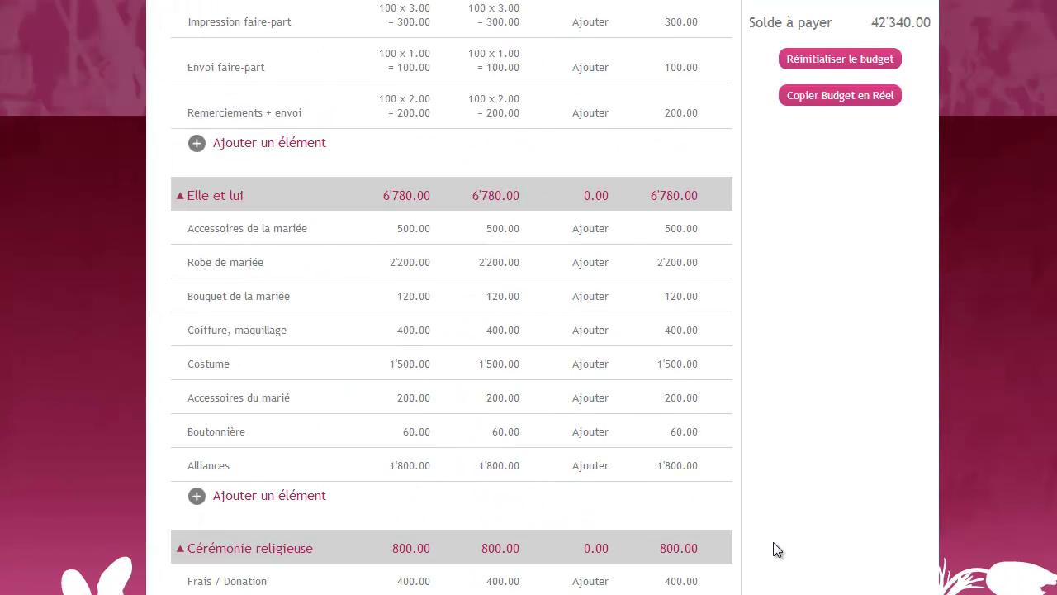
{"action": "left_click", "coordinate": [180, 240]}
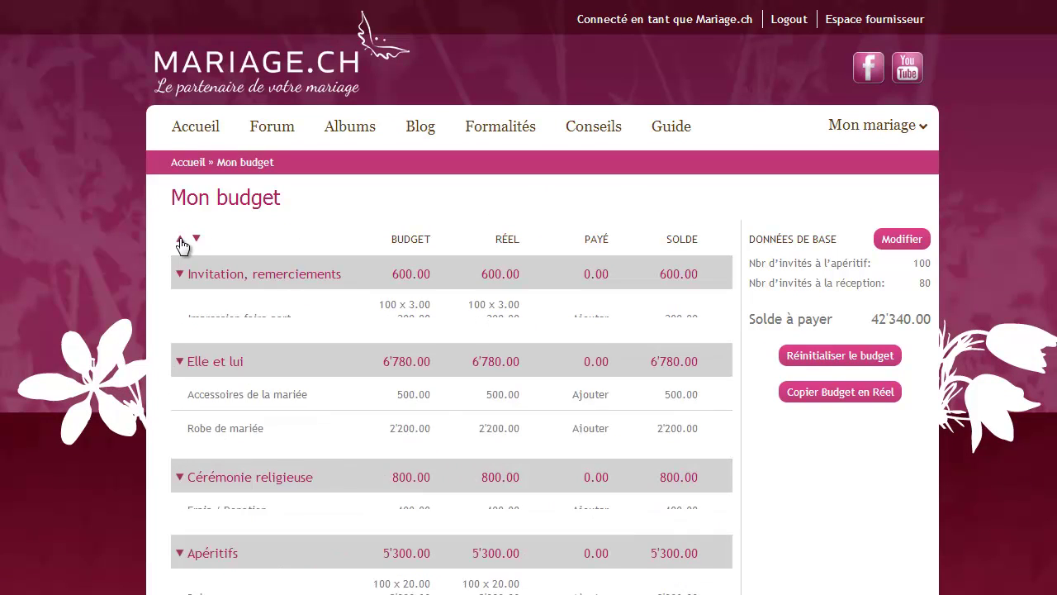